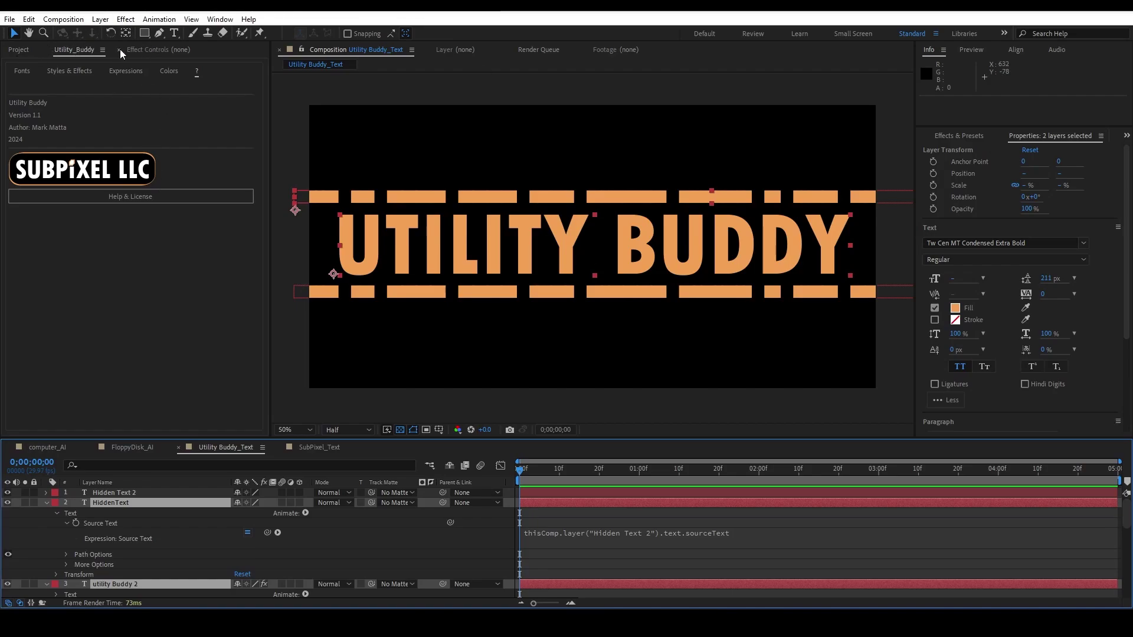
Step: Focus the docked Utility_Buddy panel and bring up its ≡ panel menu
click(84, 54)
click(102, 50)
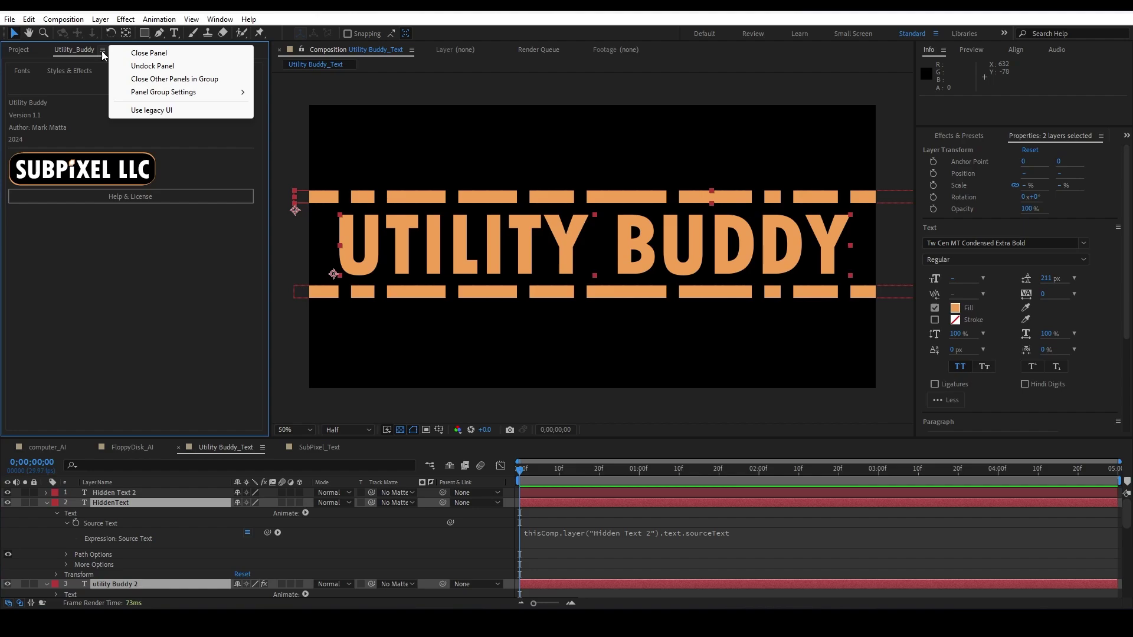
Step: Undock Utility_Buddy, move it aside, show its Fonts section, and redock it beside Effect Controls
click(135, 66)
drag(118, 26, 115, 103)
click(767, 205)
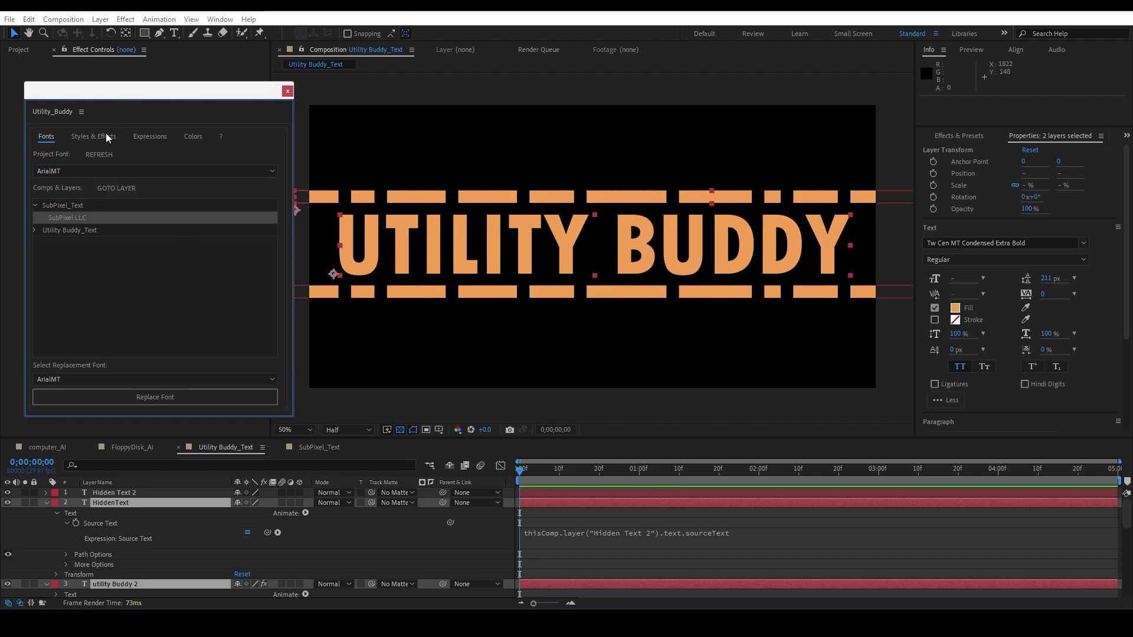
drag(55, 111, 175, 50)
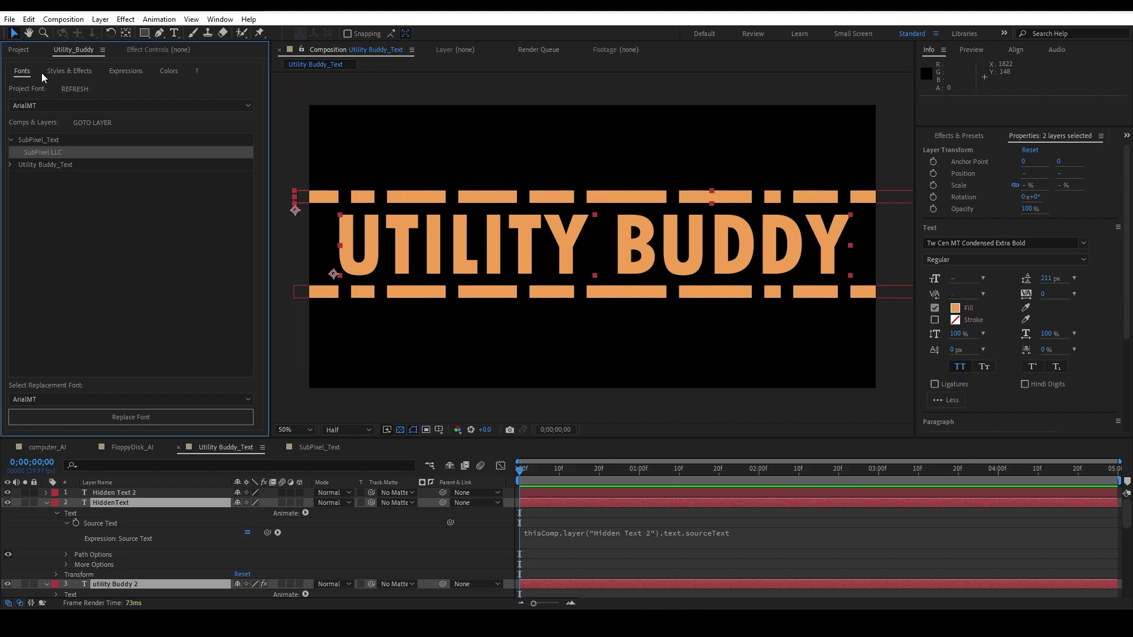
Step: View the Styles & Effects and about sections, then rescan the project's fonts and styles
click(126, 71)
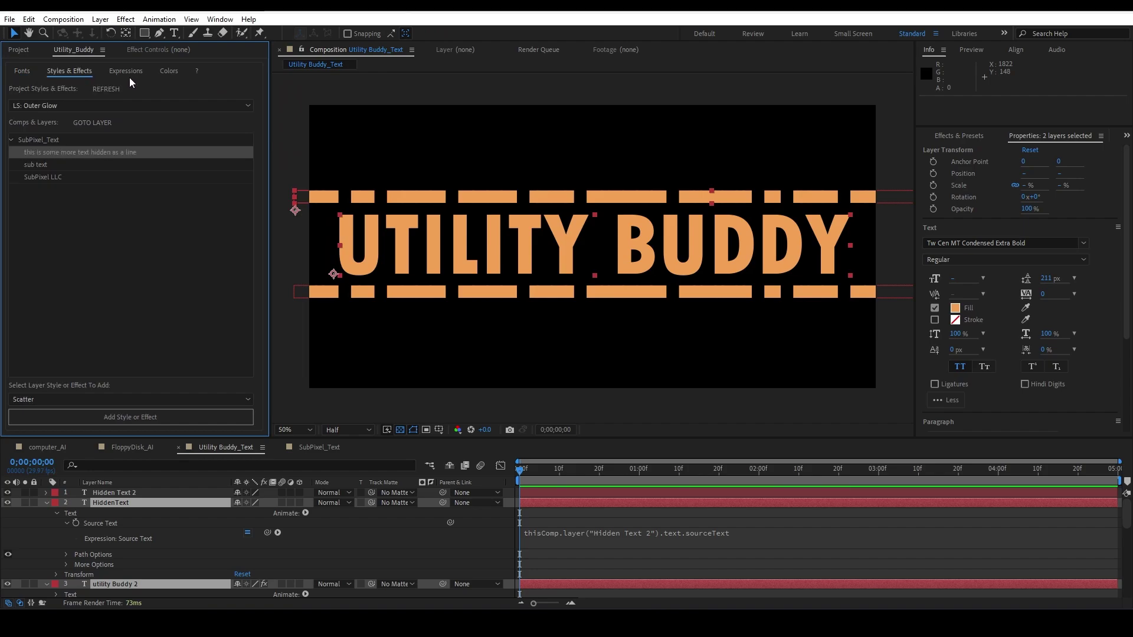
click(168, 74)
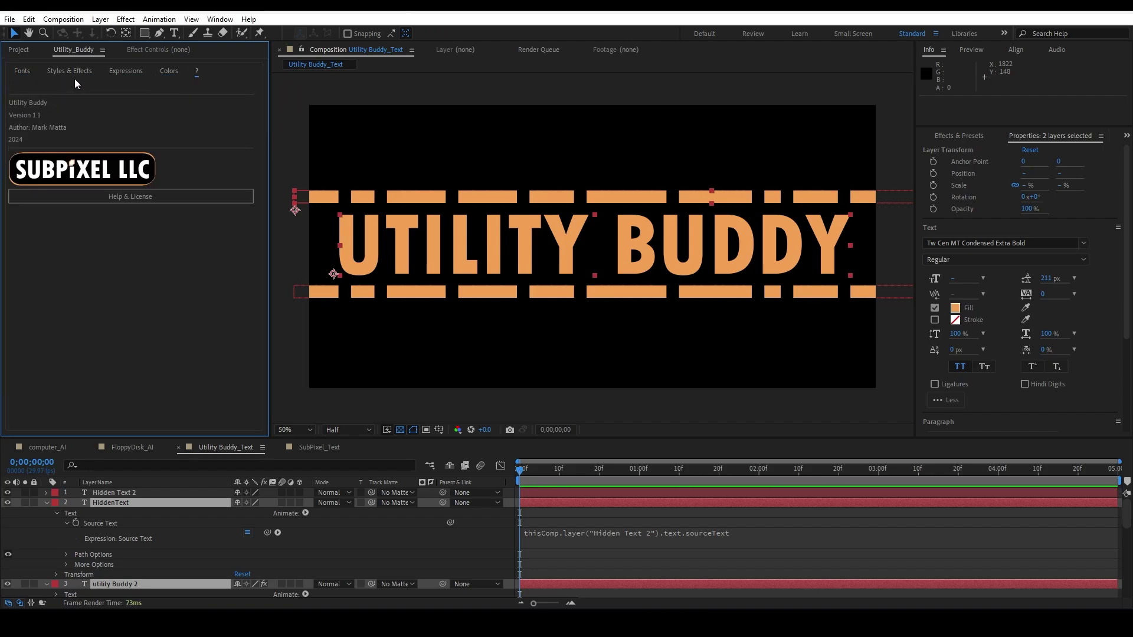
click(22, 71)
click(69, 89)
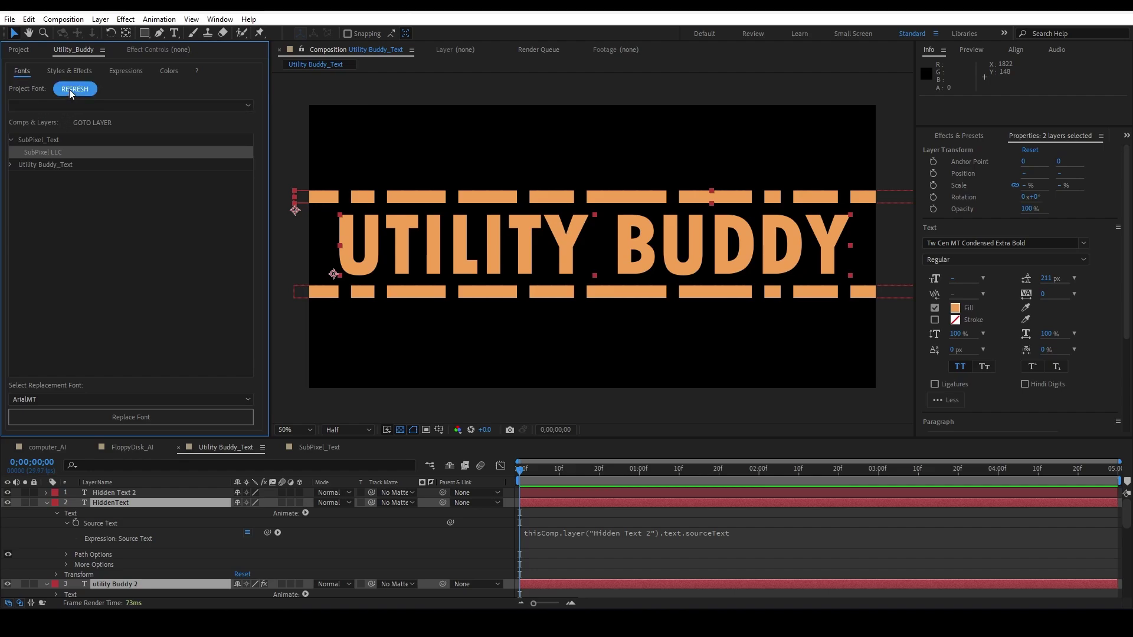
click(69, 71)
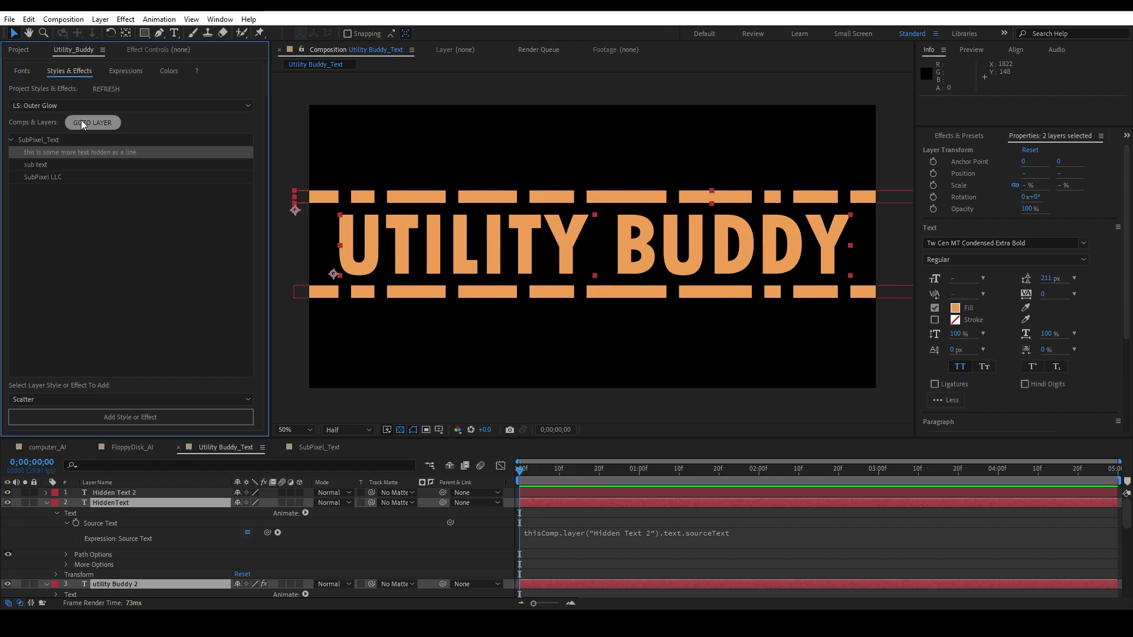
Step: View the Expressions and Colors sections, rescan colors, and return to Fonts
click(106, 89)
click(166, 71)
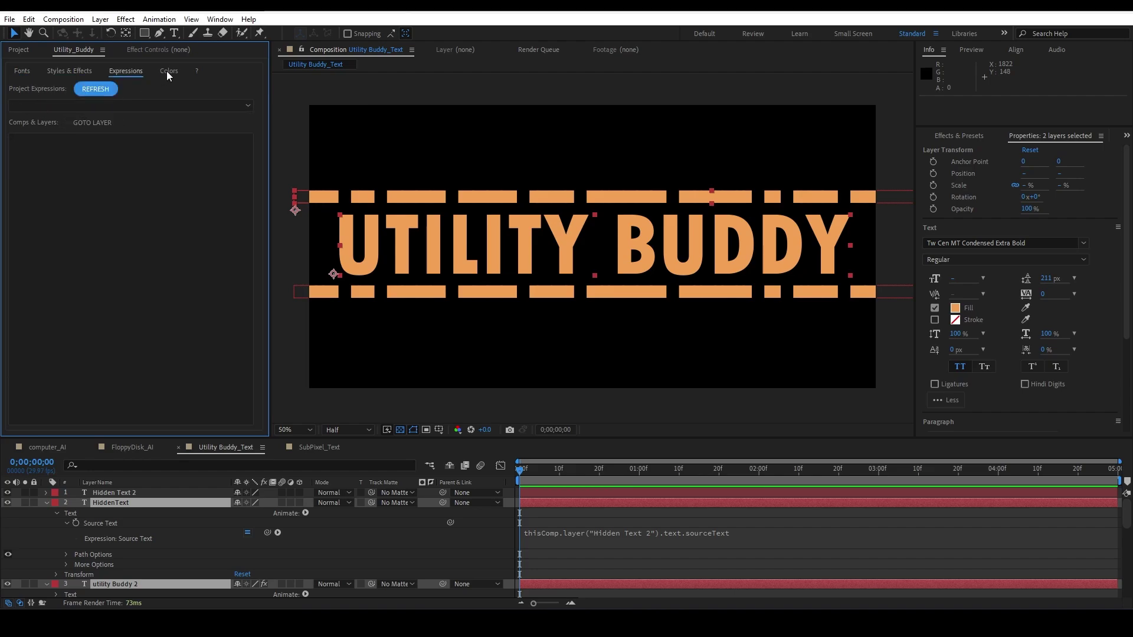
click(101, 93)
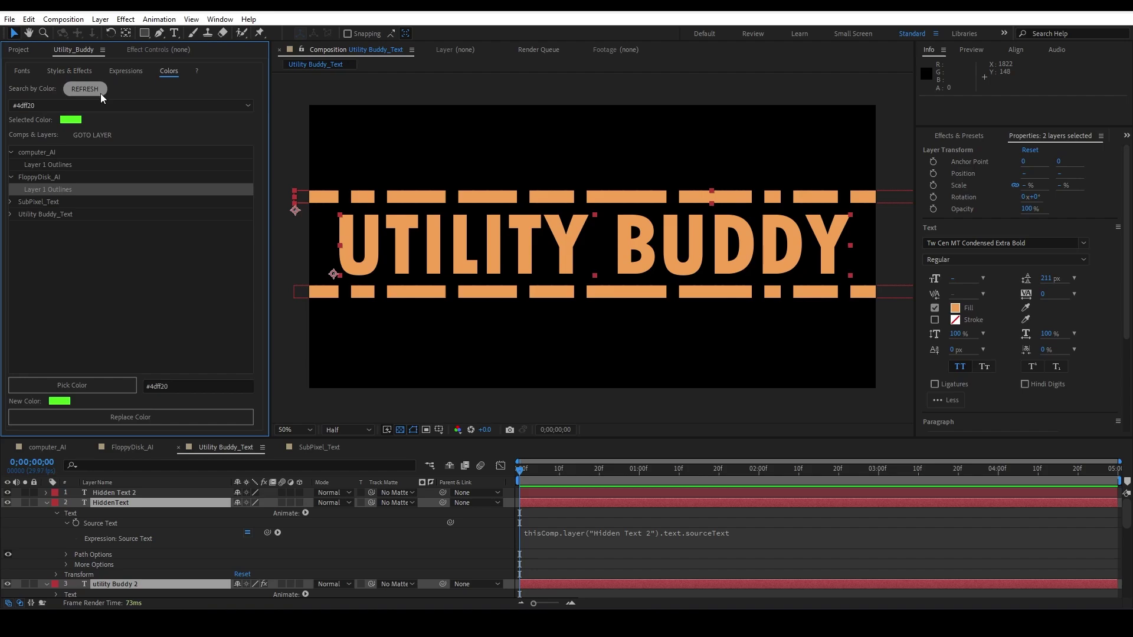
click(18, 70)
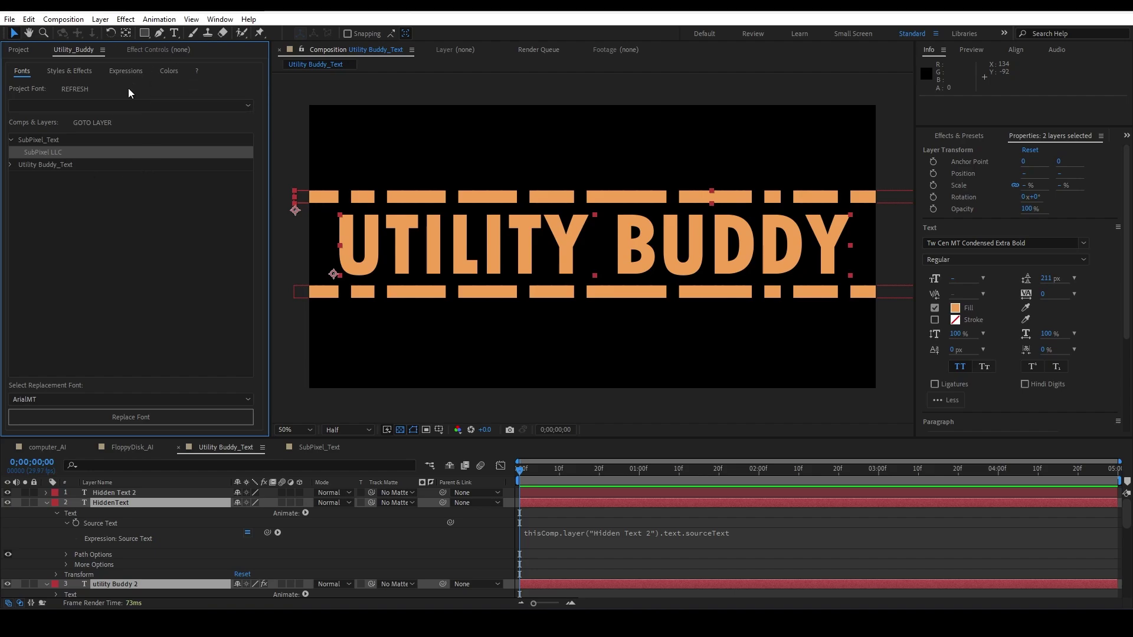
Step: Search for TwCenMT-CondensedExtraBold and jump to the SubPixel LLC layer in SubPixel_Text
click(129, 106)
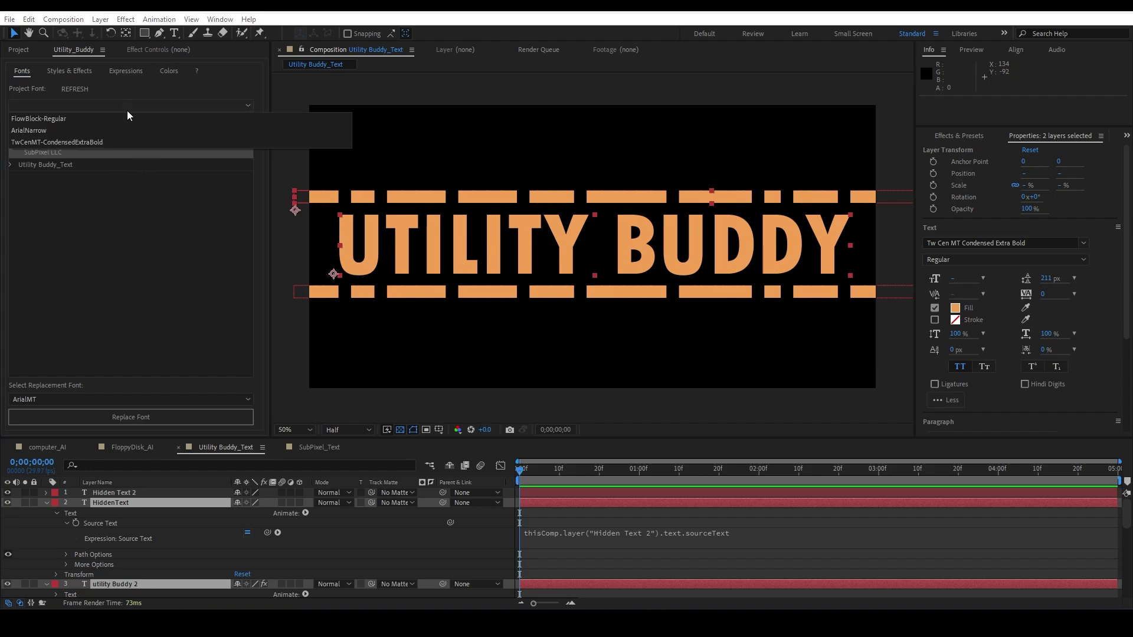
click(82, 140)
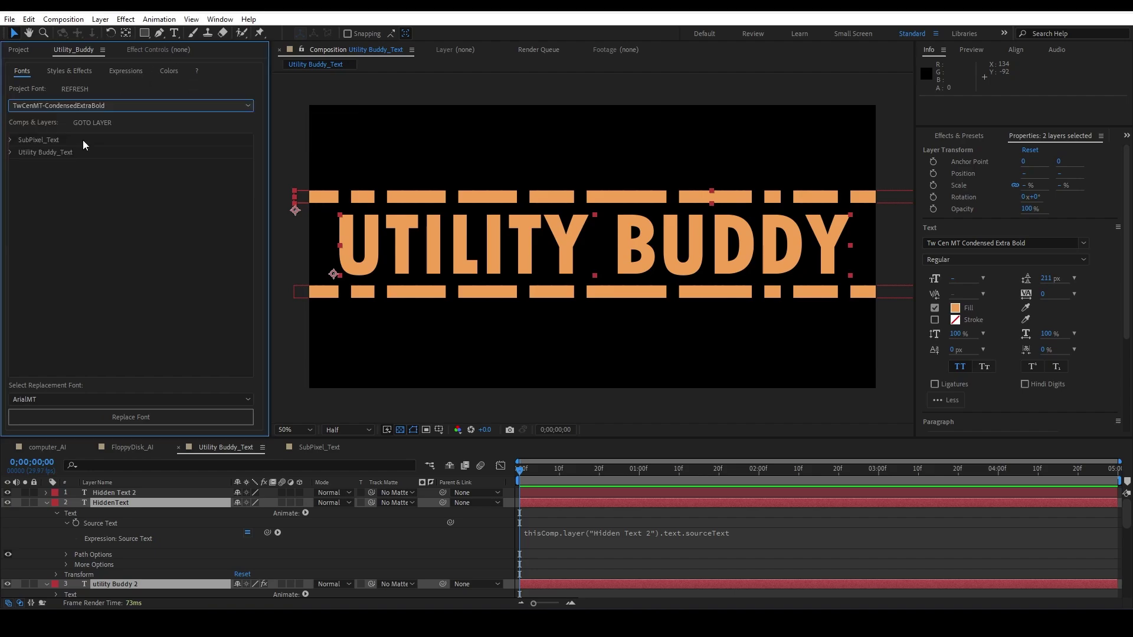
click(10, 139)
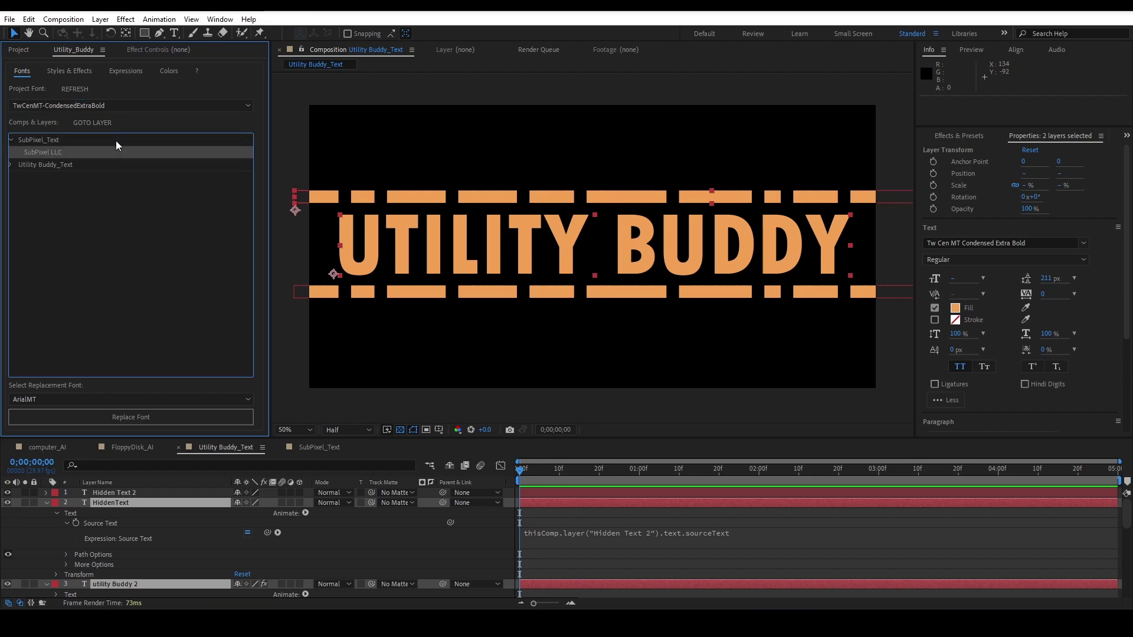
click(92, 116)
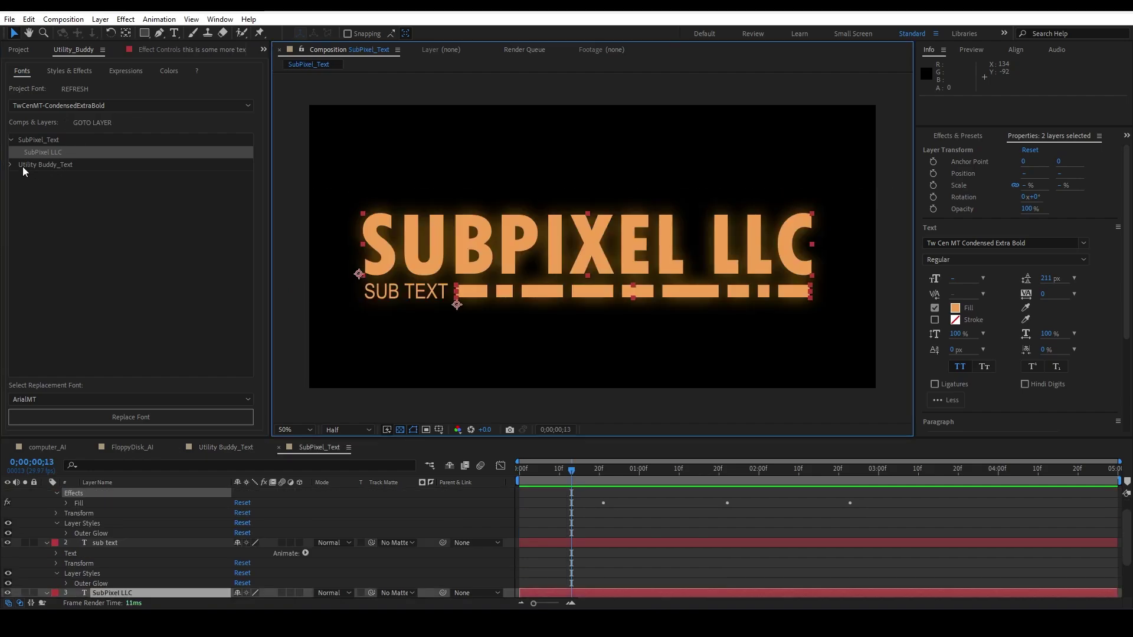
Step: Jump to the Utility Buddy 2 layer in the Utility Buddy_Text comp
click(10, 165)
click(45, 179)
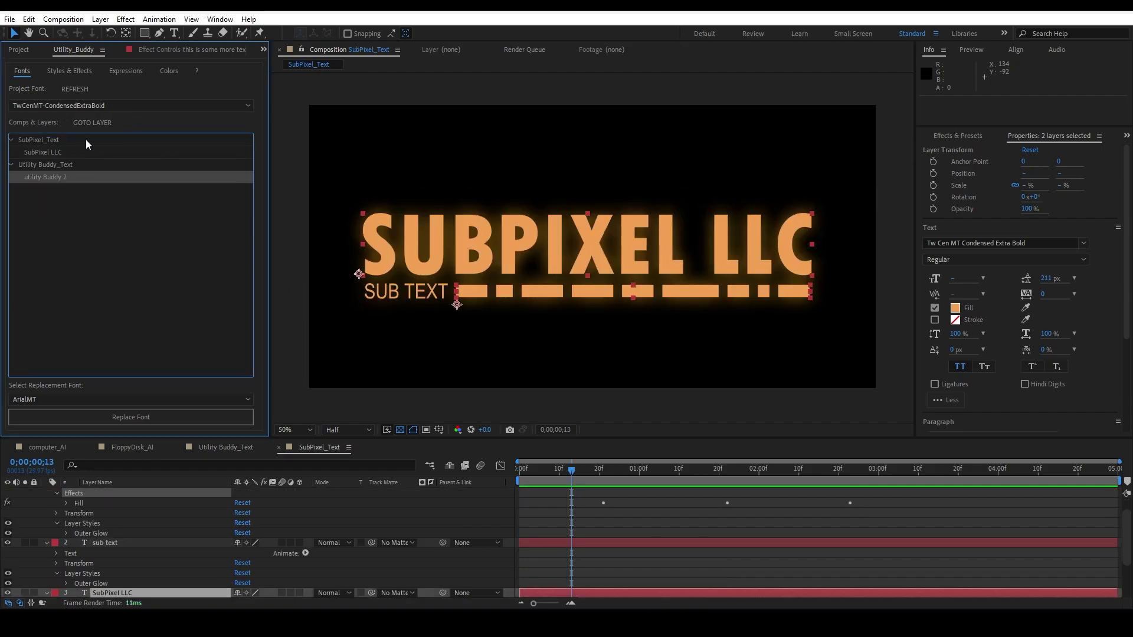
click(96, 123)
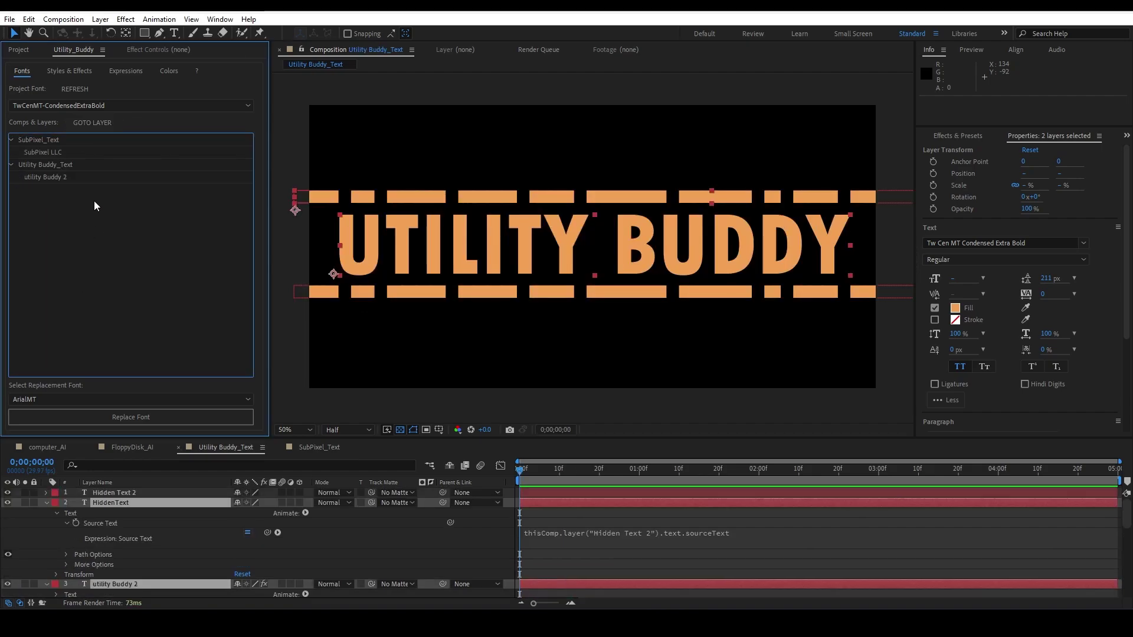
Step: Replace TwCenMT-CondensedExtraBold with Arial-Black project-wide and jump to the SubPixel LLC layer
click(72, 392)
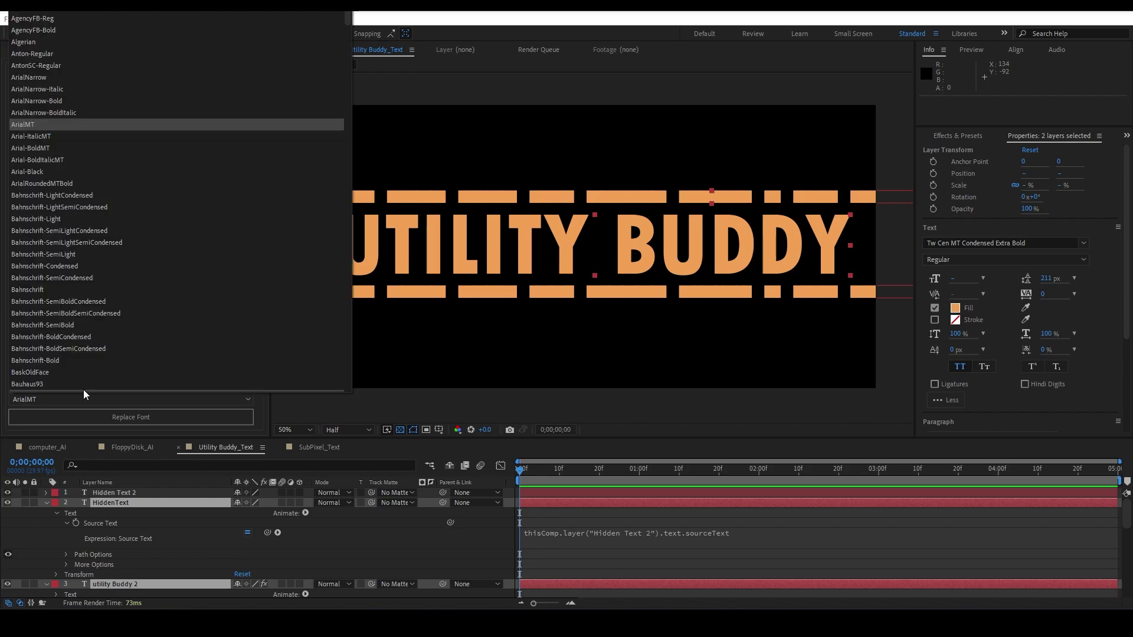
click(105, 173)
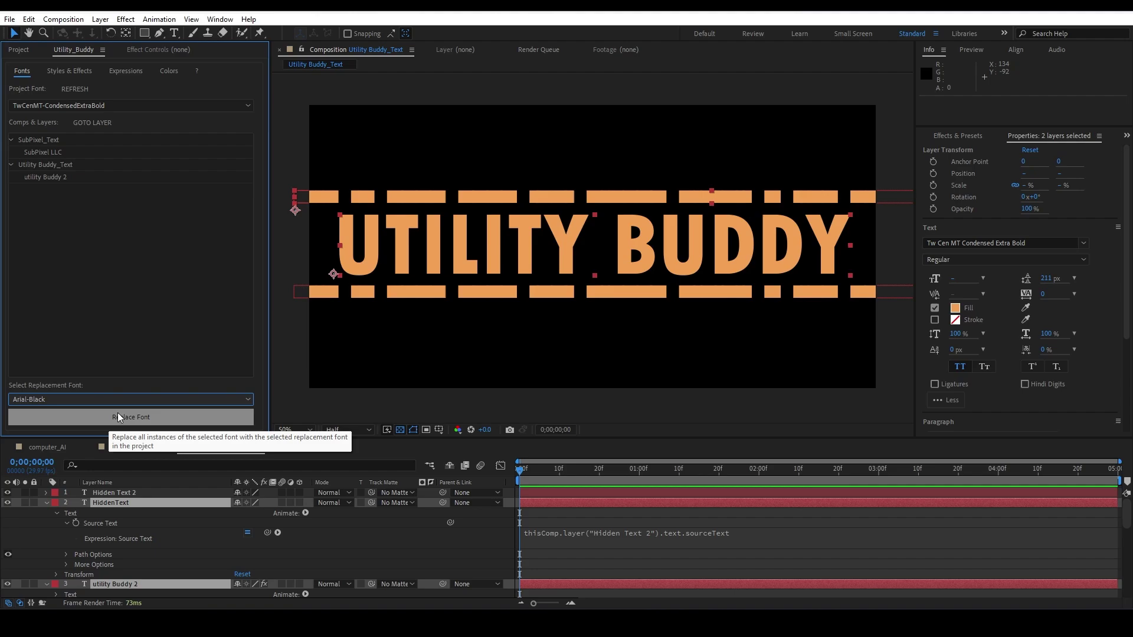
click(164, 416)
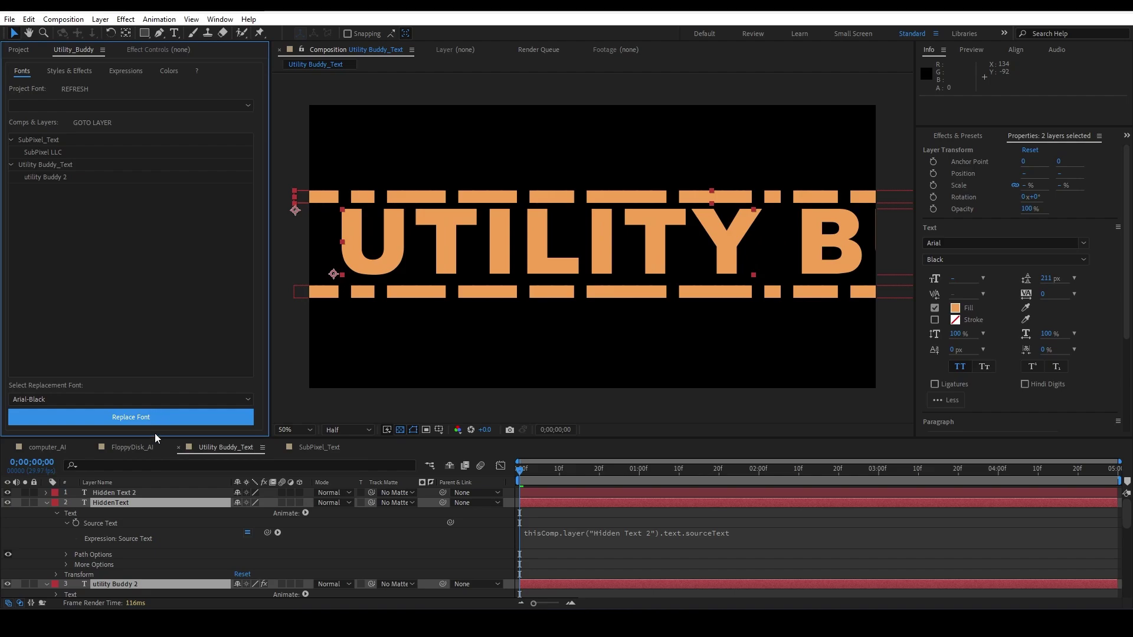
click(54, 150)
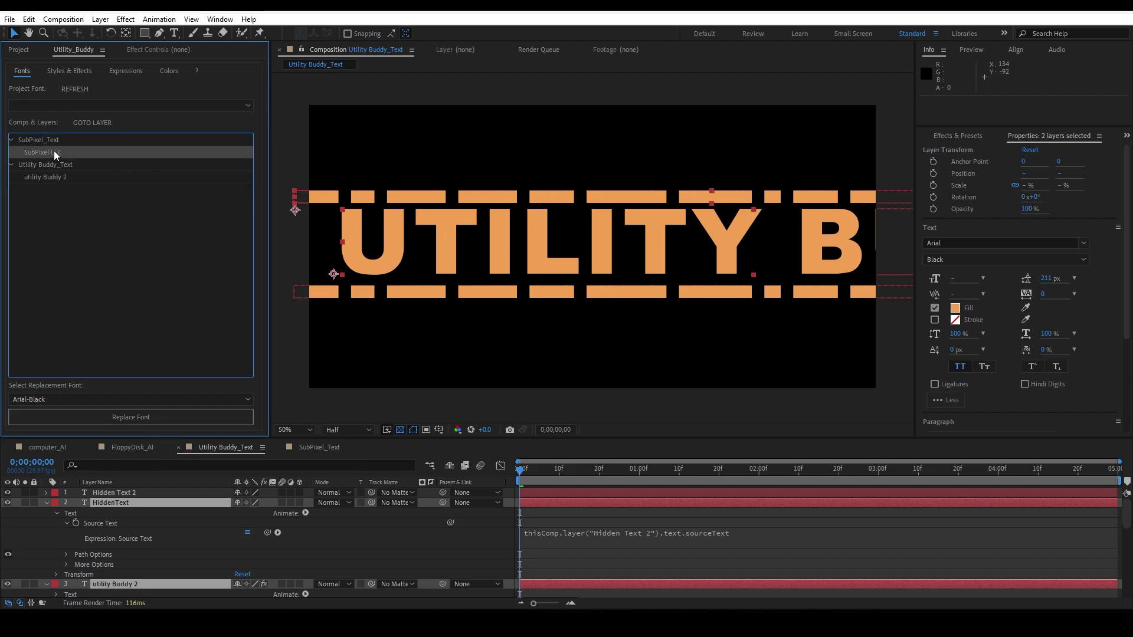
click(86, 119)
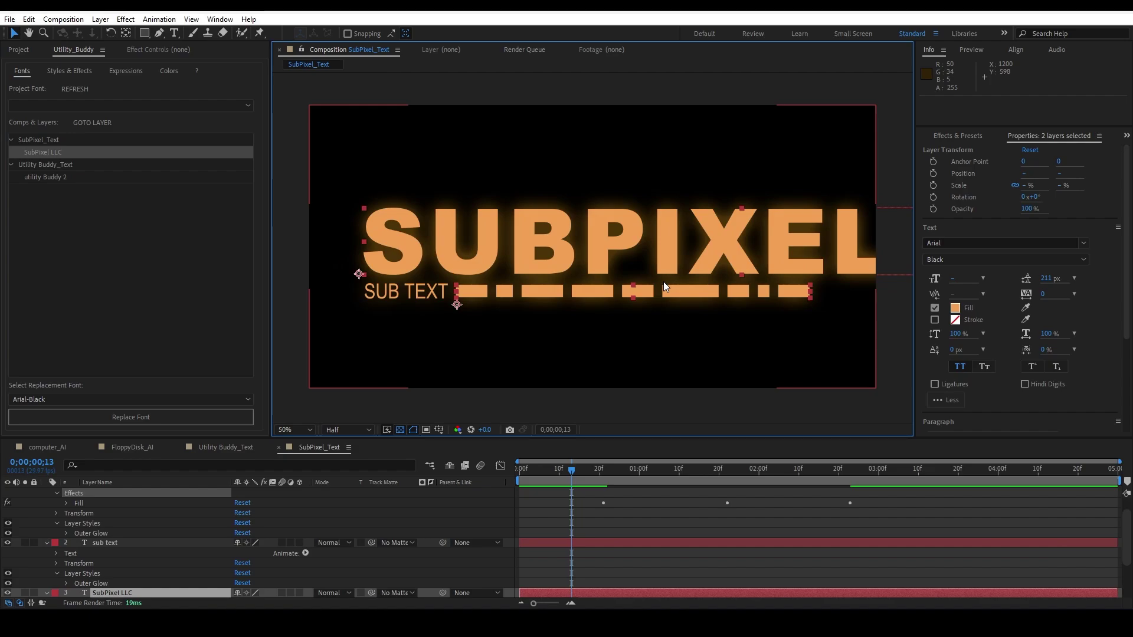
Step: Undo the Arial-Black font replacement and return to the Utility Buddy_Text comp
key(ctrl+z)
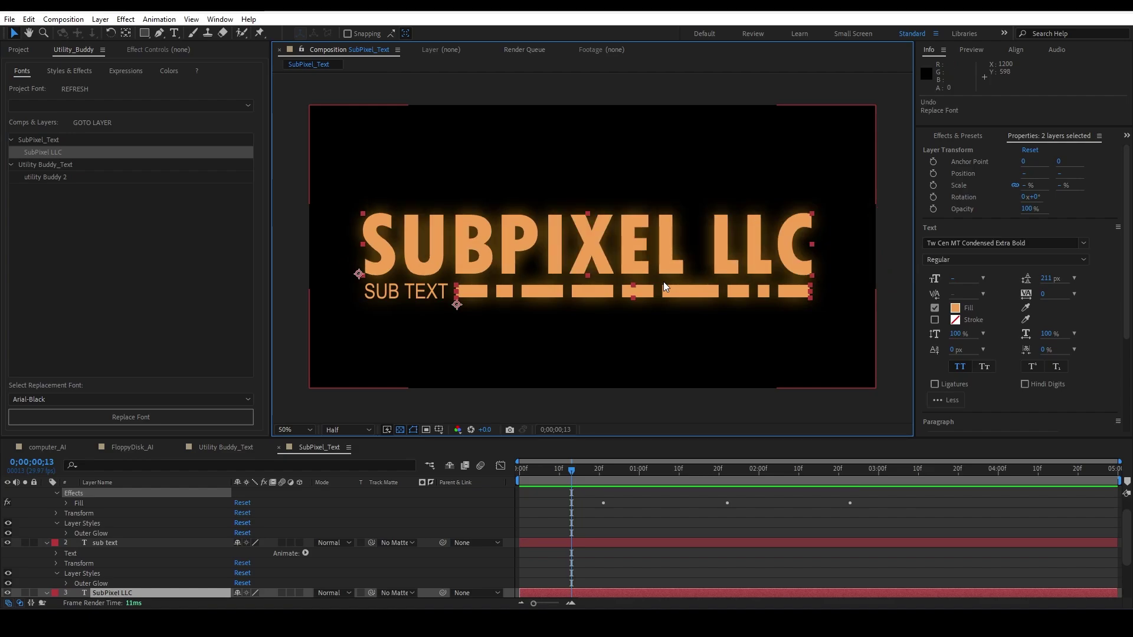
click(235, 446)
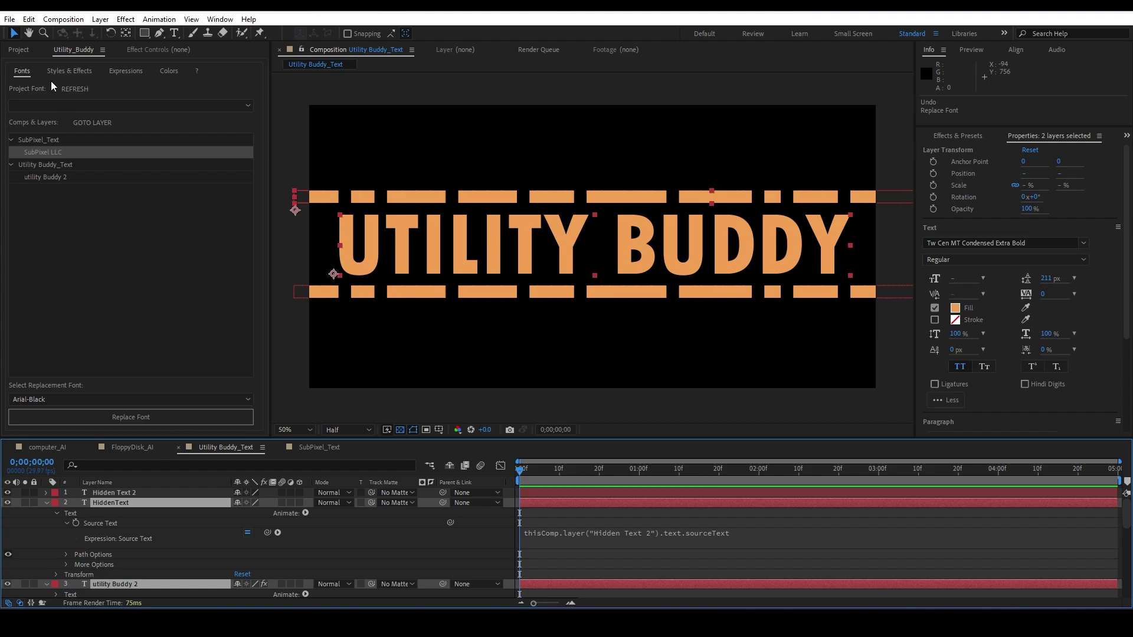
Step: Search styles for LS: Outer Glow and jump to SubPixel_Text's three glowing layers
click(68, 72)
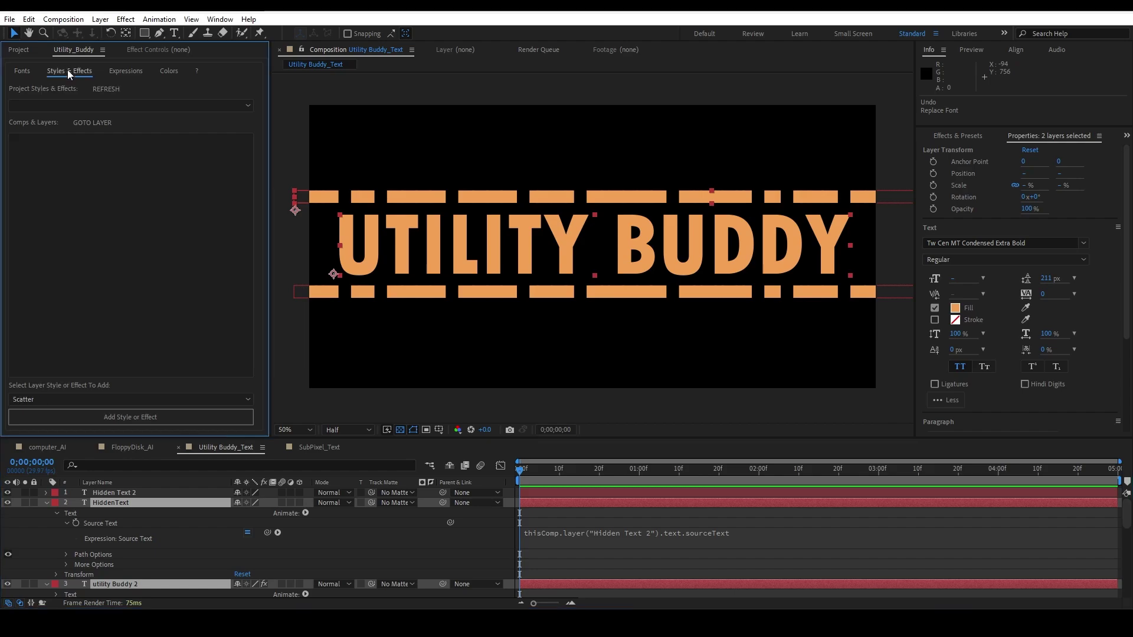
click(143, 104)
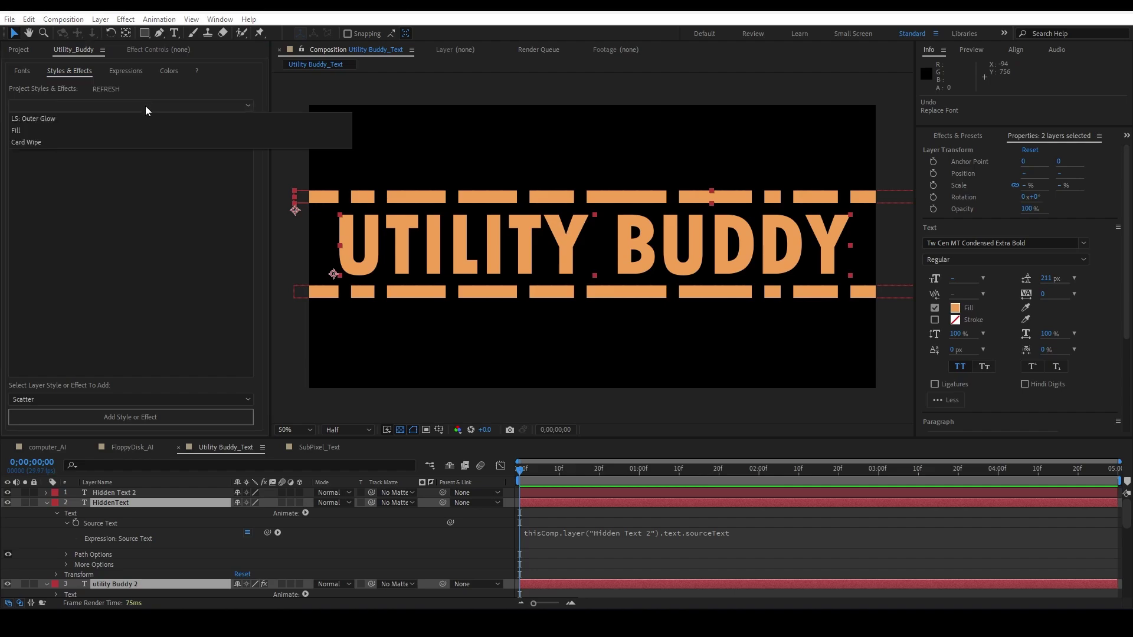
click(80, 118)
click(11, 139)
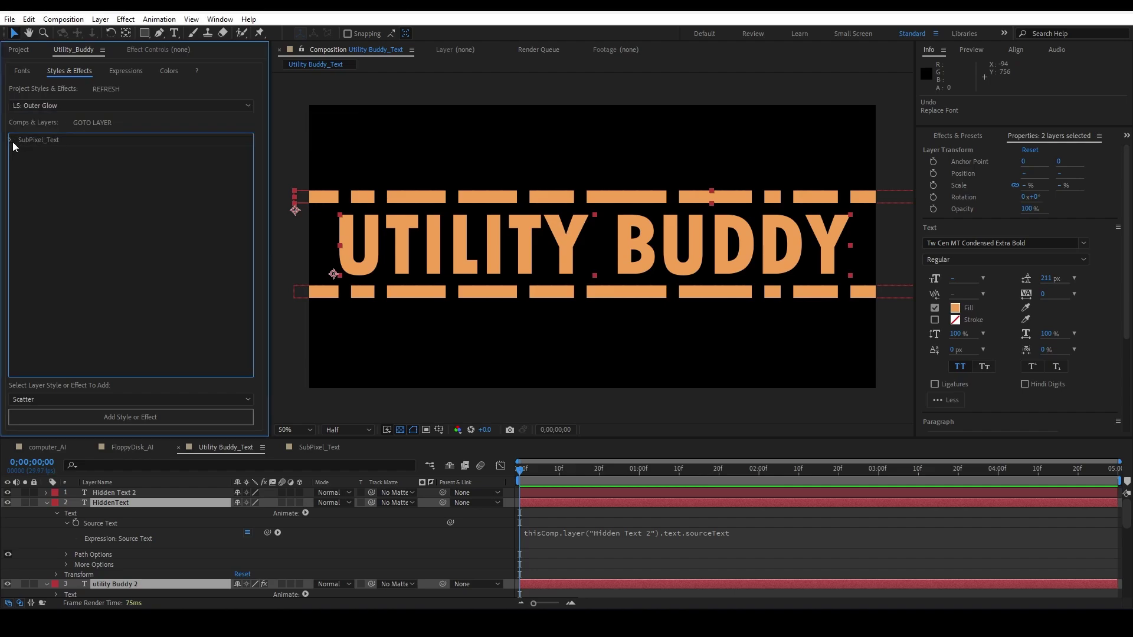
click(48, 153)
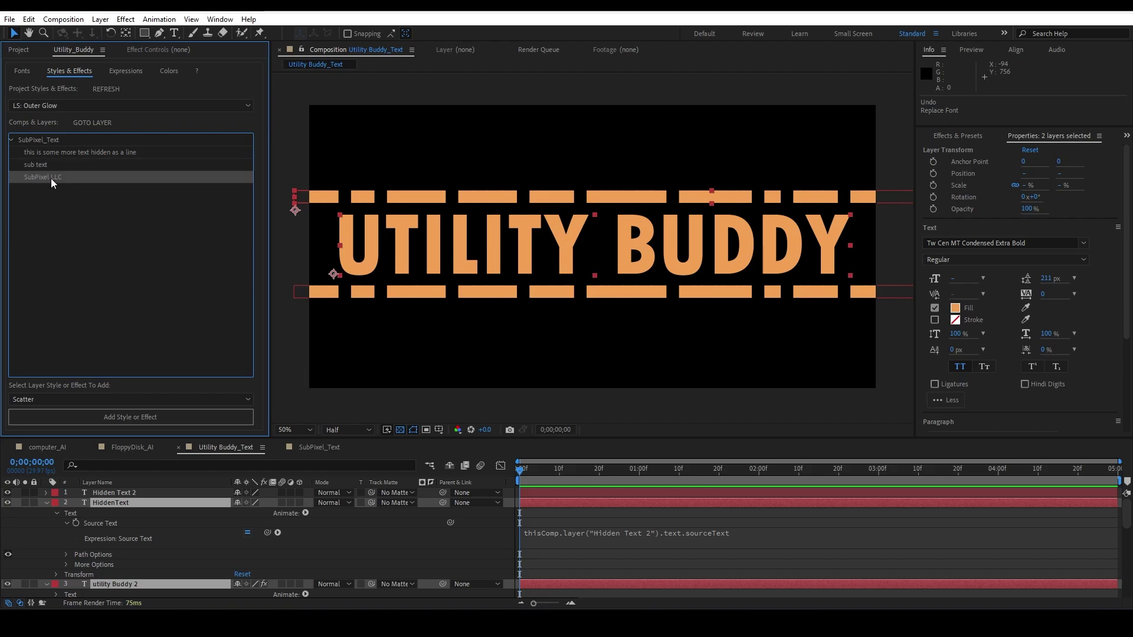
click(96, 124)
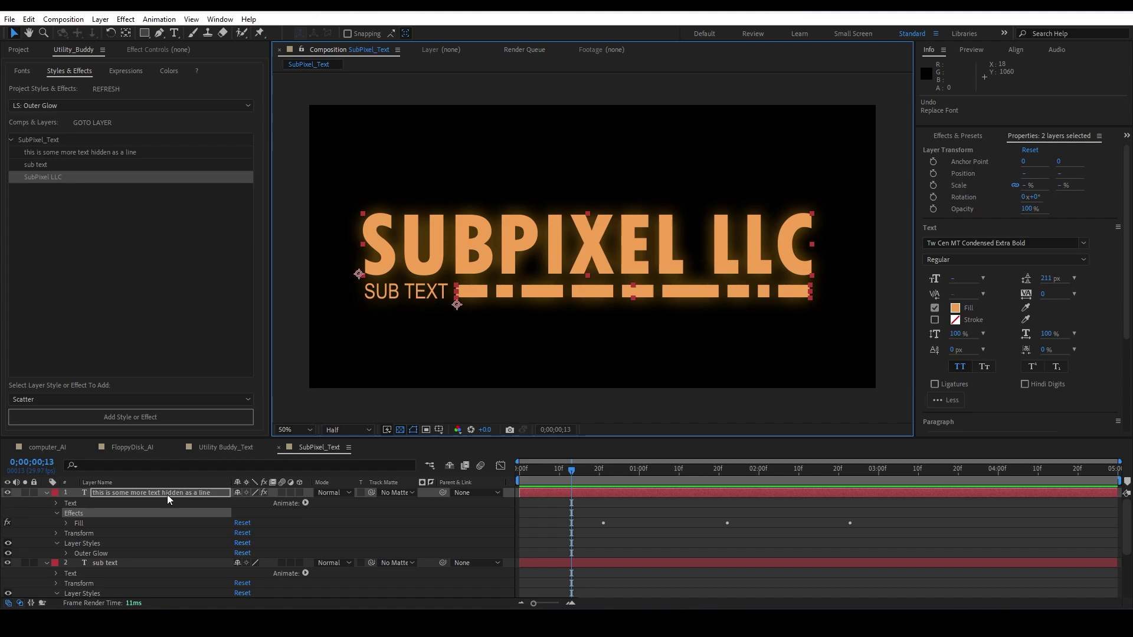
Step: Add the Shatter effect to every Outer Glow layer in SubPixel_Text
scroll(140, 537, down, 3)
click(133, 533)
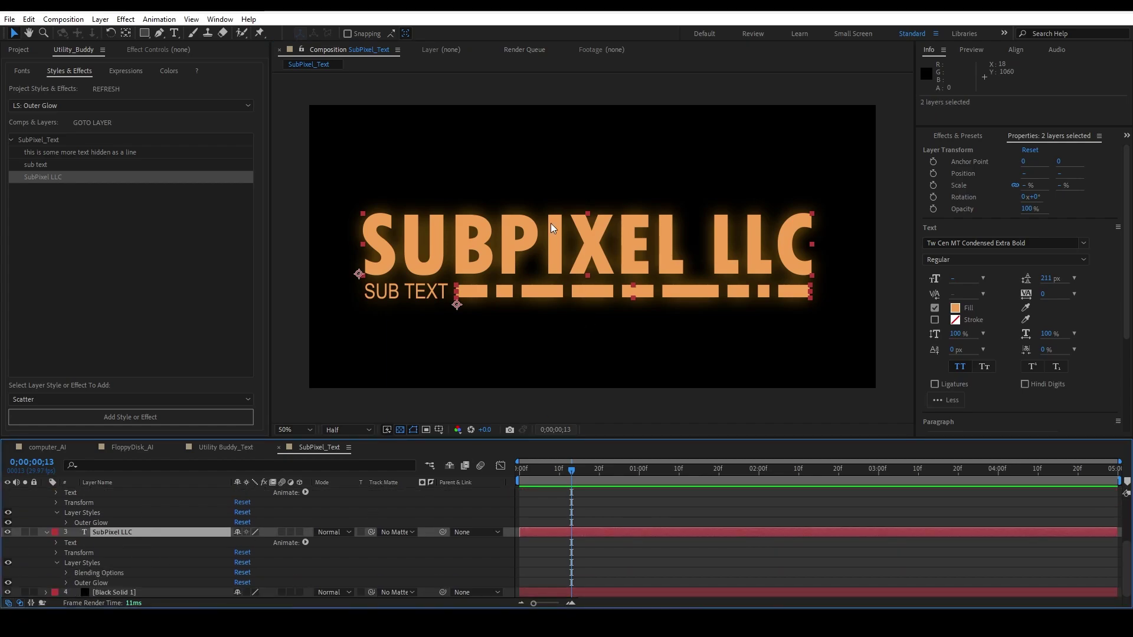
click(109, 399)
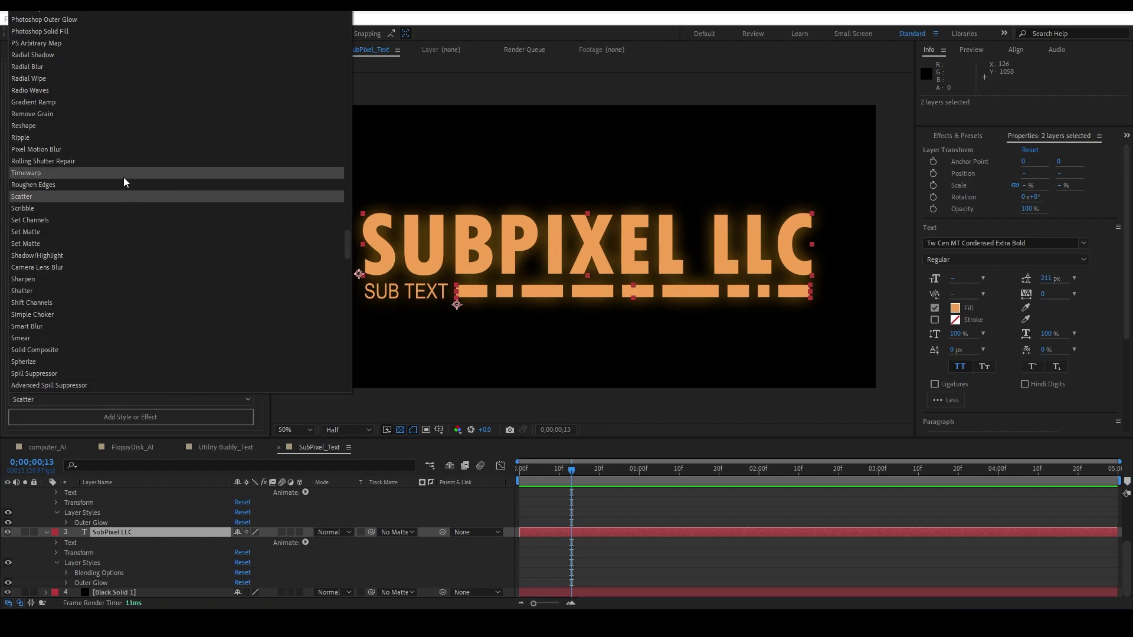
click(104, 292)
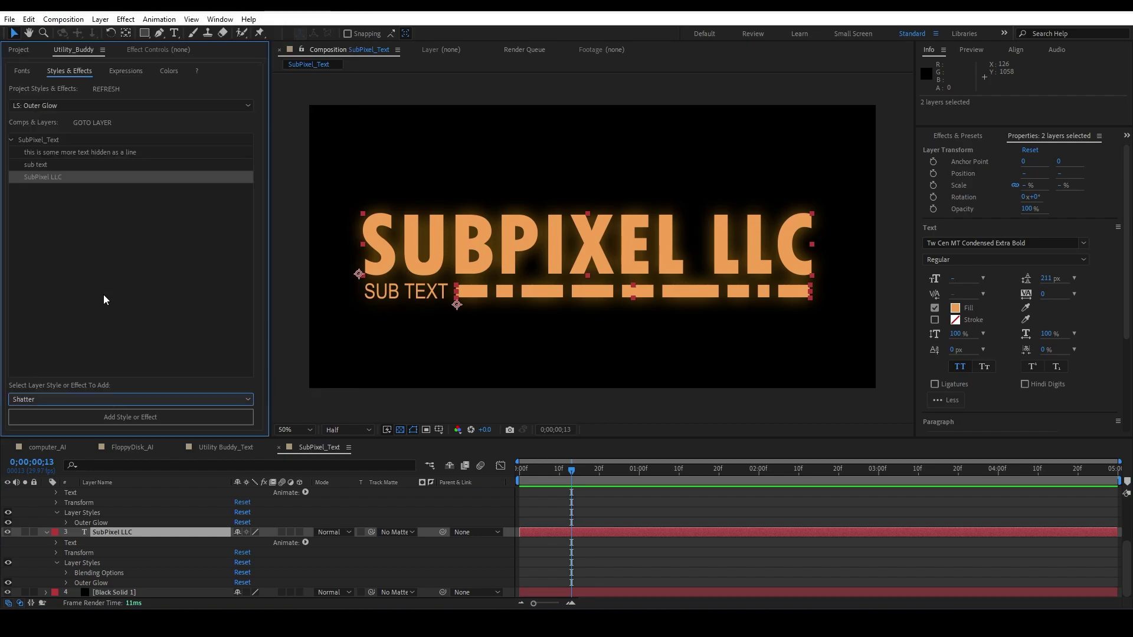
click(112, 417)
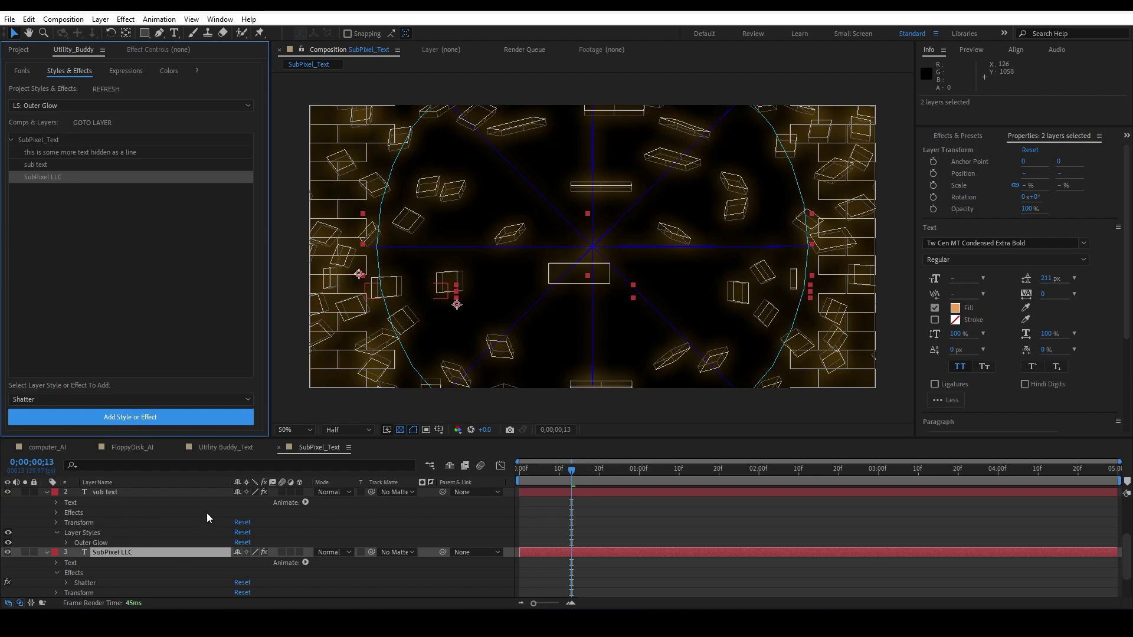
Step: Scrub the playhead from frame 16 to preview the shattered text
scroll(162, 512, up, 3)
click(582, 470)
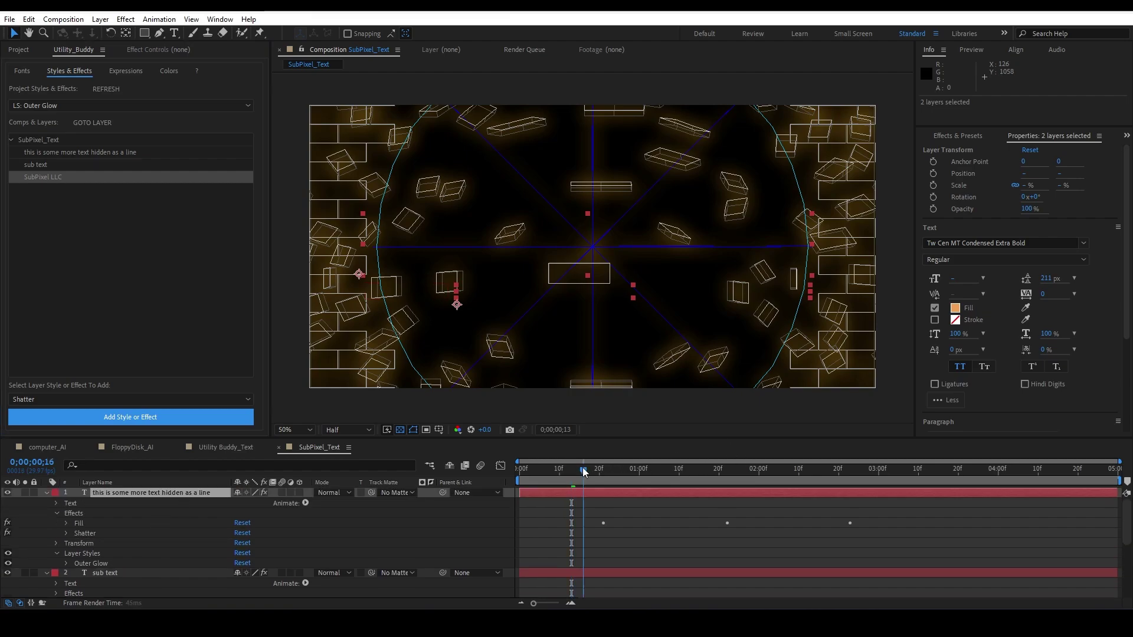
drag(583, 470, 544, 496)
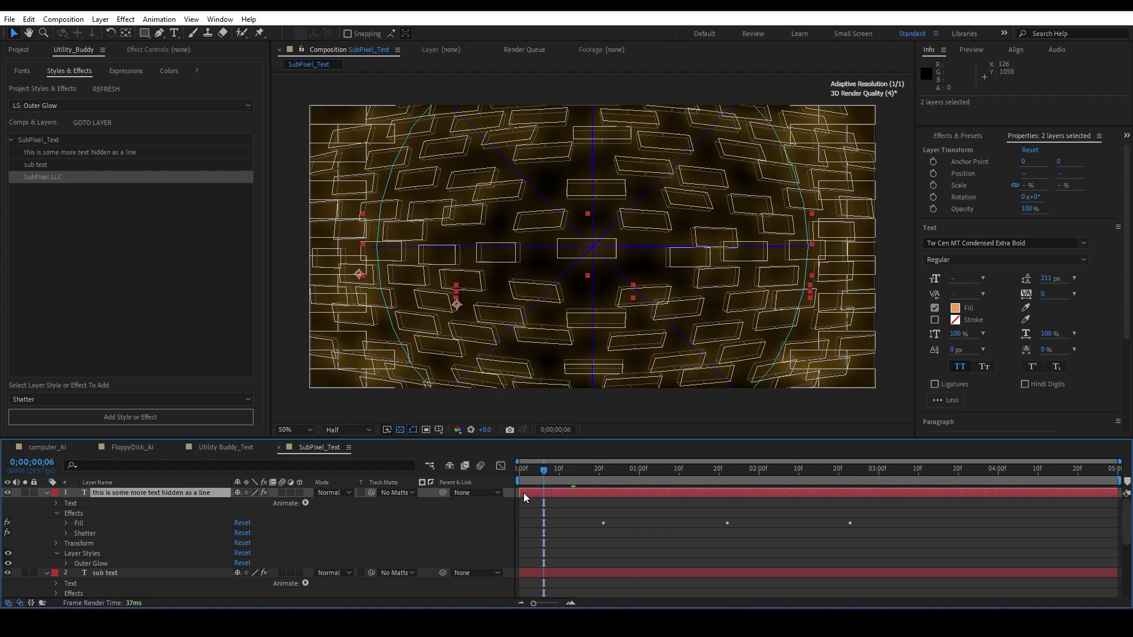
Step: Undo Shatter and add the Scatter effect to the Outer Glow layers instead
key(ctrl+z)
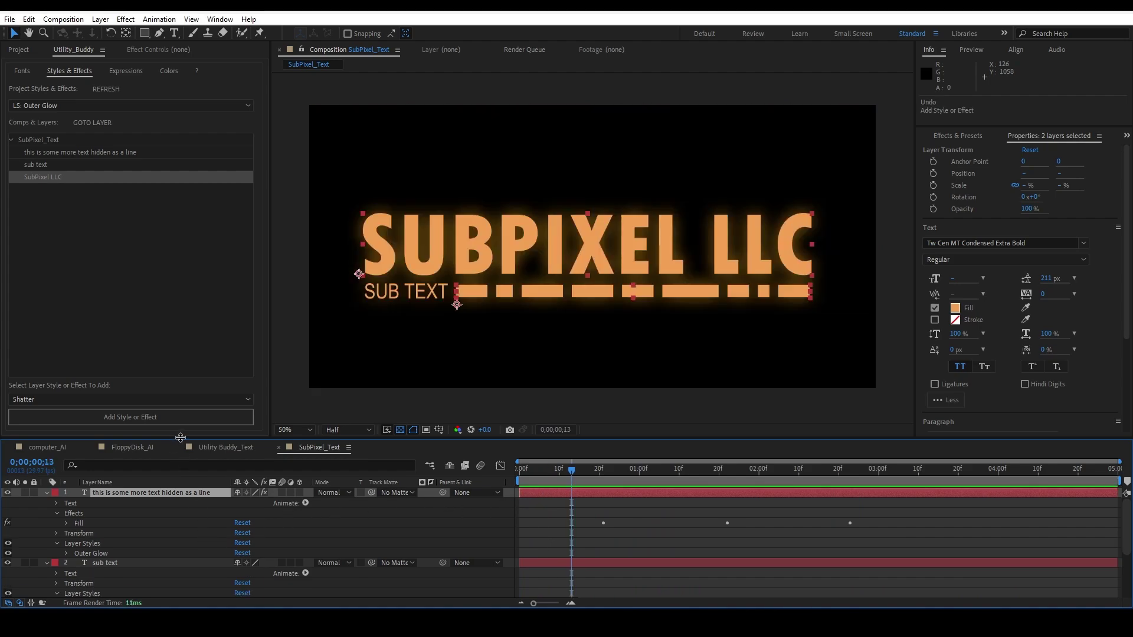
click(190, 395)
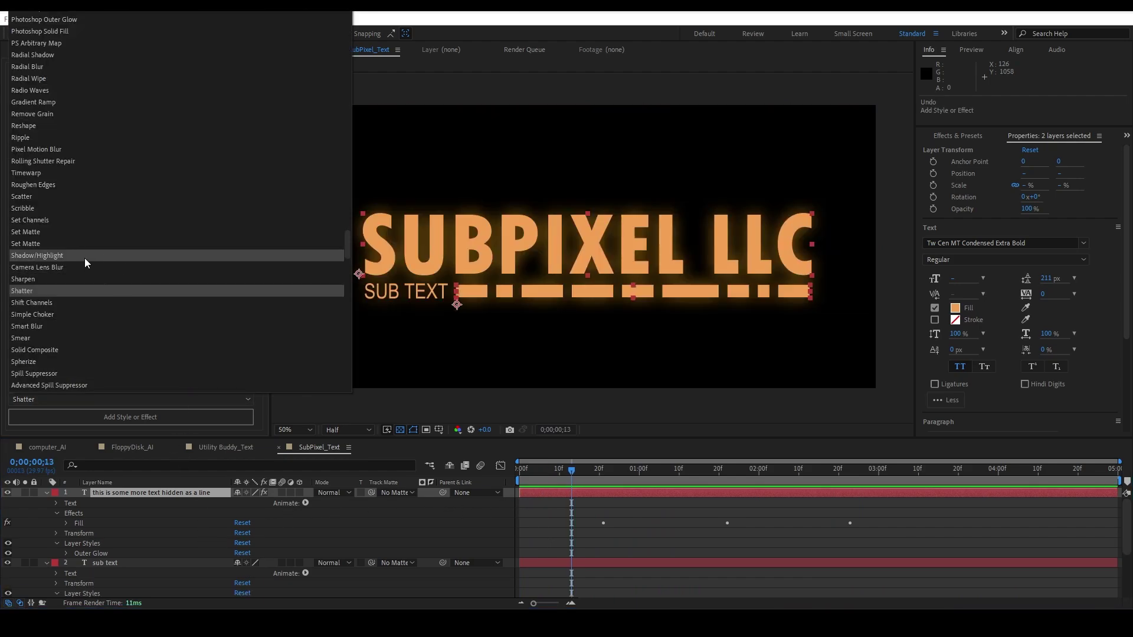
click(85, 198)
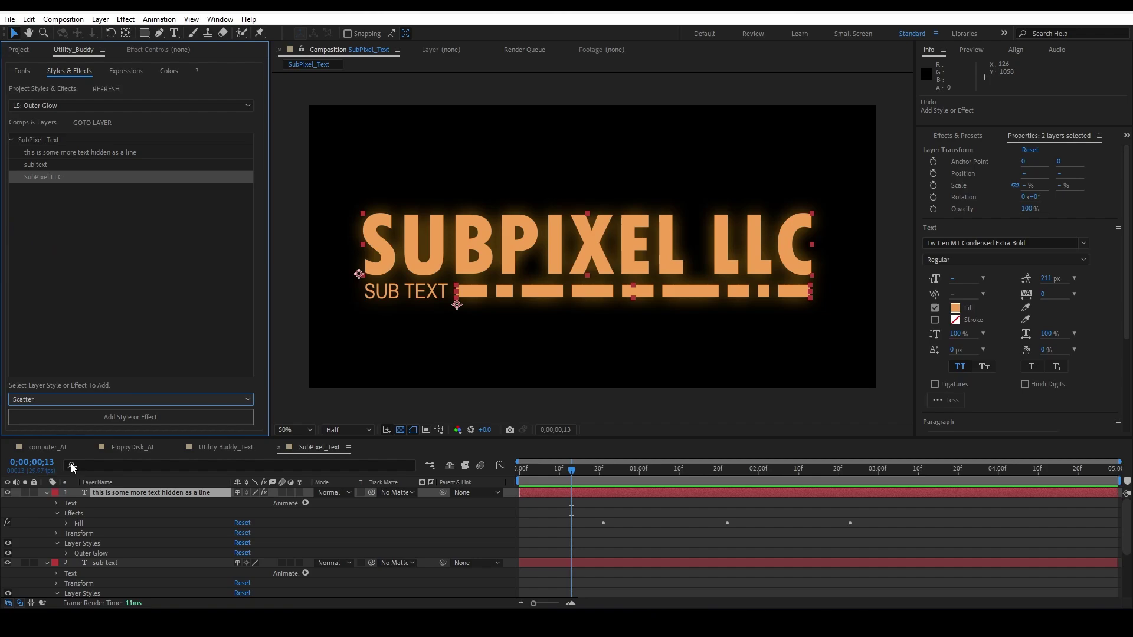
click(118, 419)
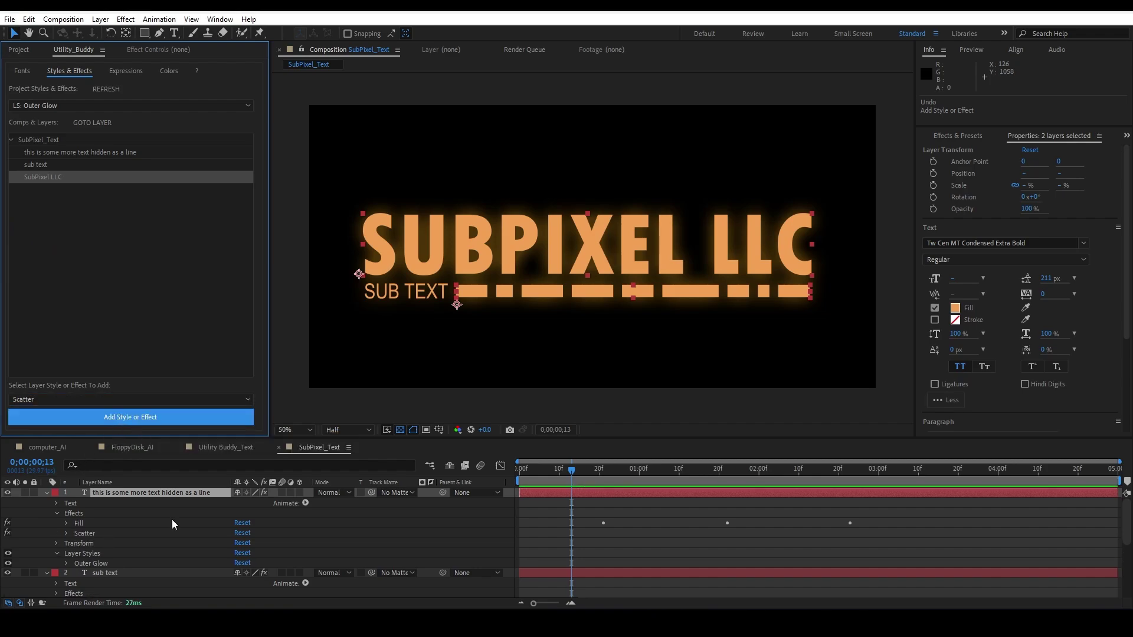
Step: Raise layer 1's Scatter Amount, then undo both it and the Scatter effect
click(81, 533)
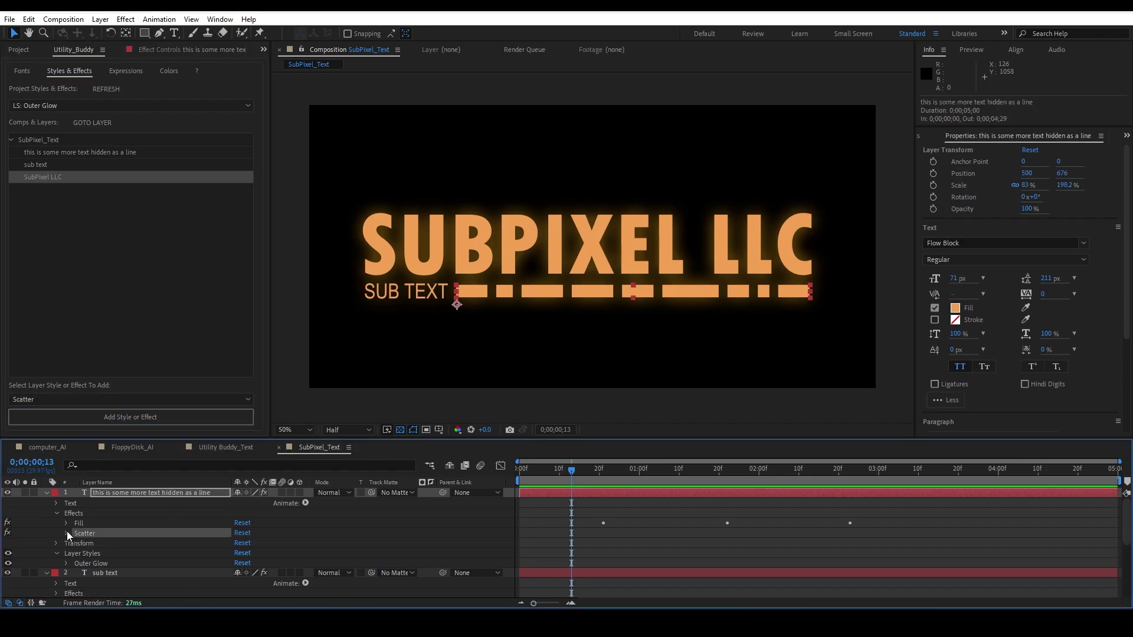
click(66, 532)
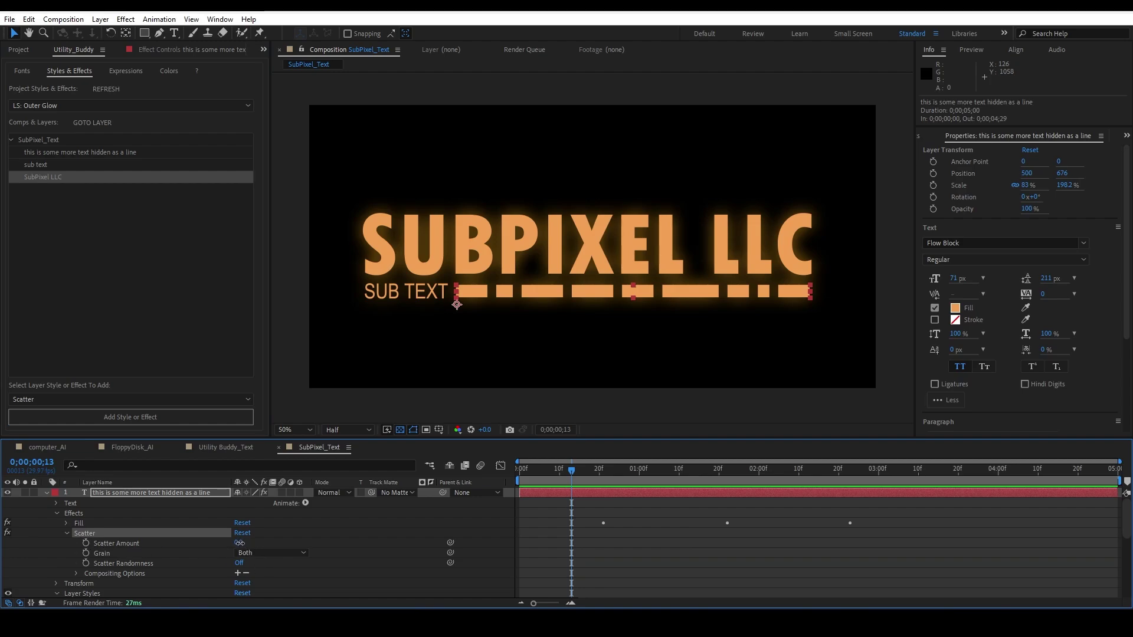
drag(238, 543, 262, 541)
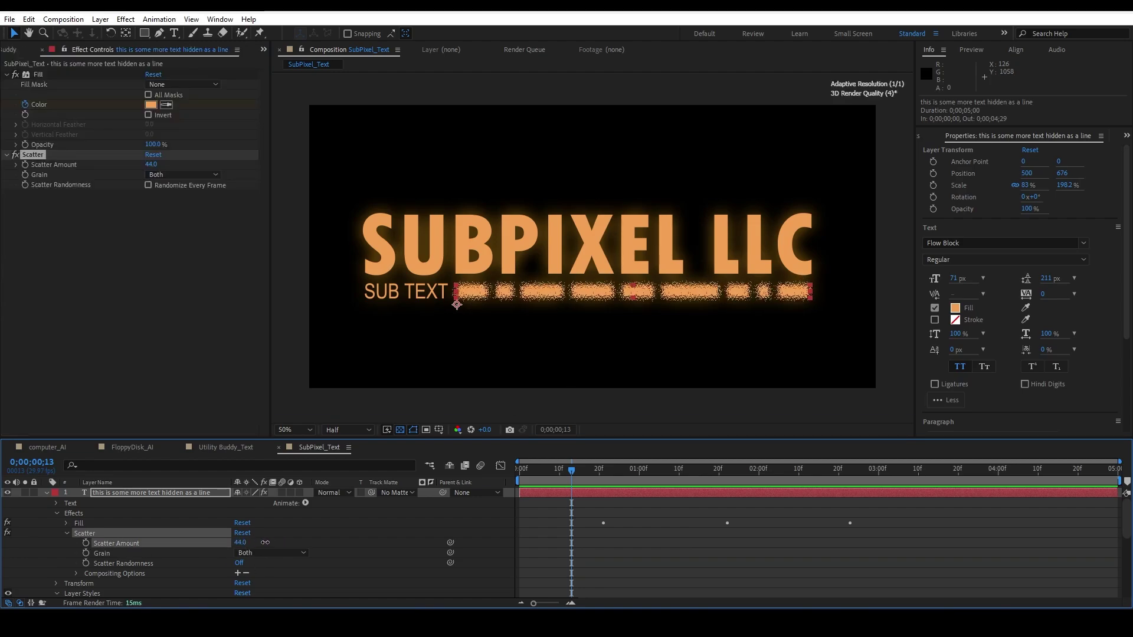
key(ctrl+z)
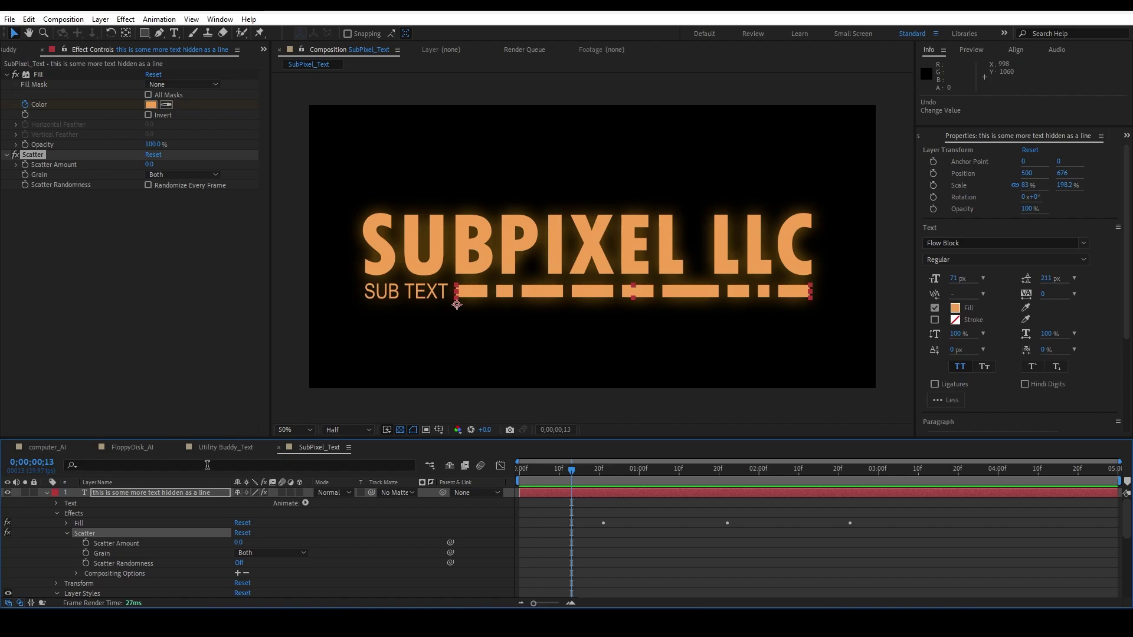
key(ctrl+z)
click(9, 51)
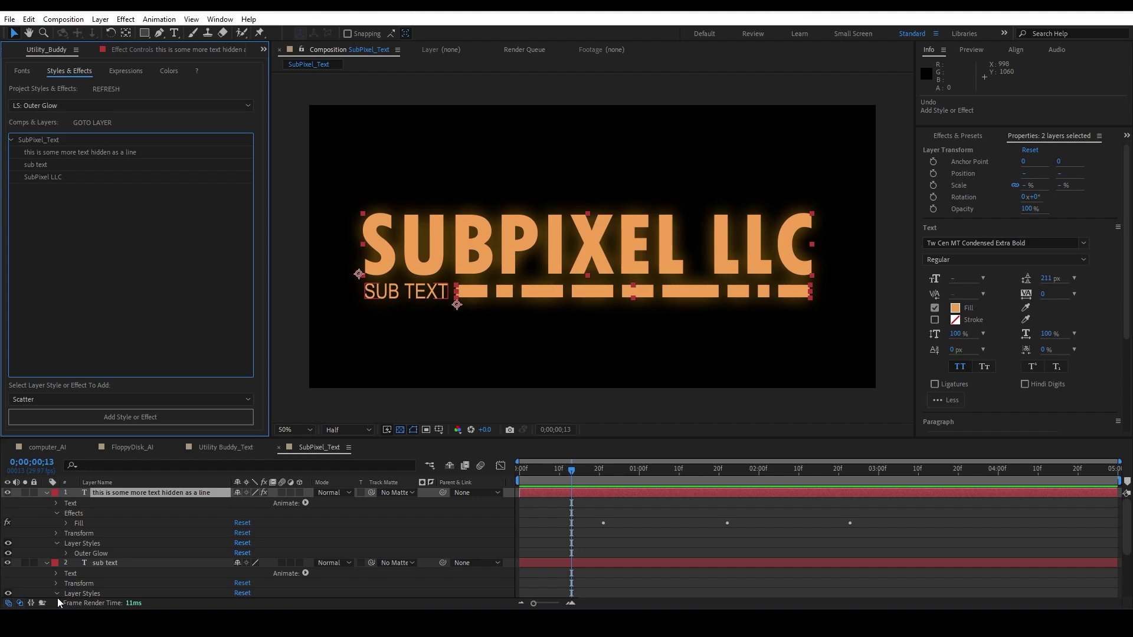
Step: Twirl layer 2's Transform open and closed, check project styles, then show the Expressions section
click(56, 582)
scroll(186, 540, down, 2)
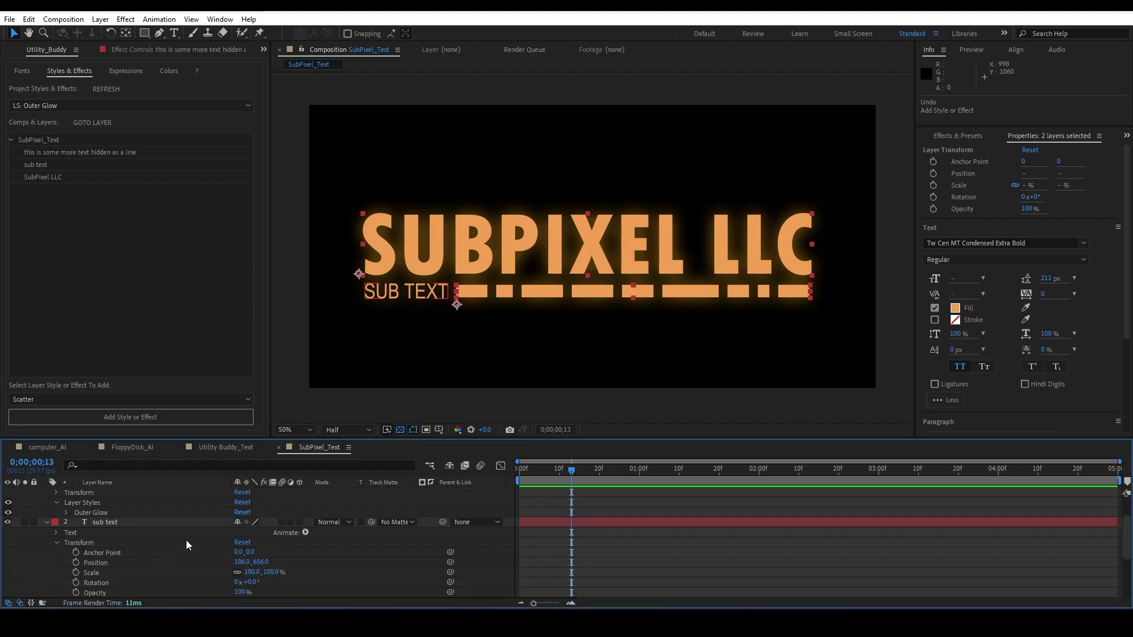
click(57, 542)
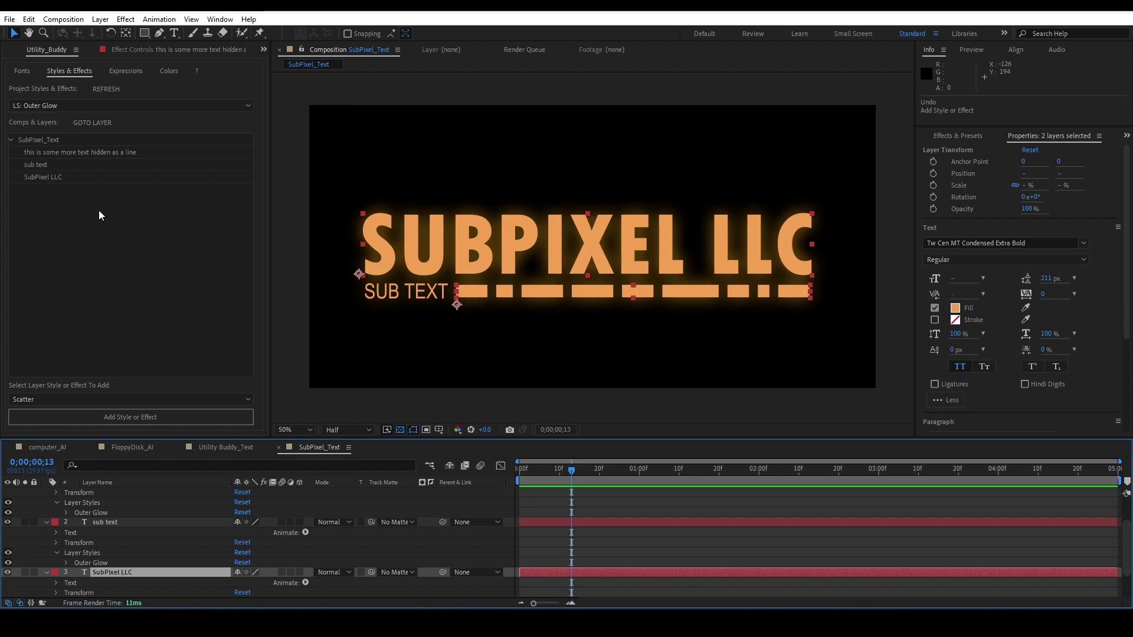
click(131, 105)
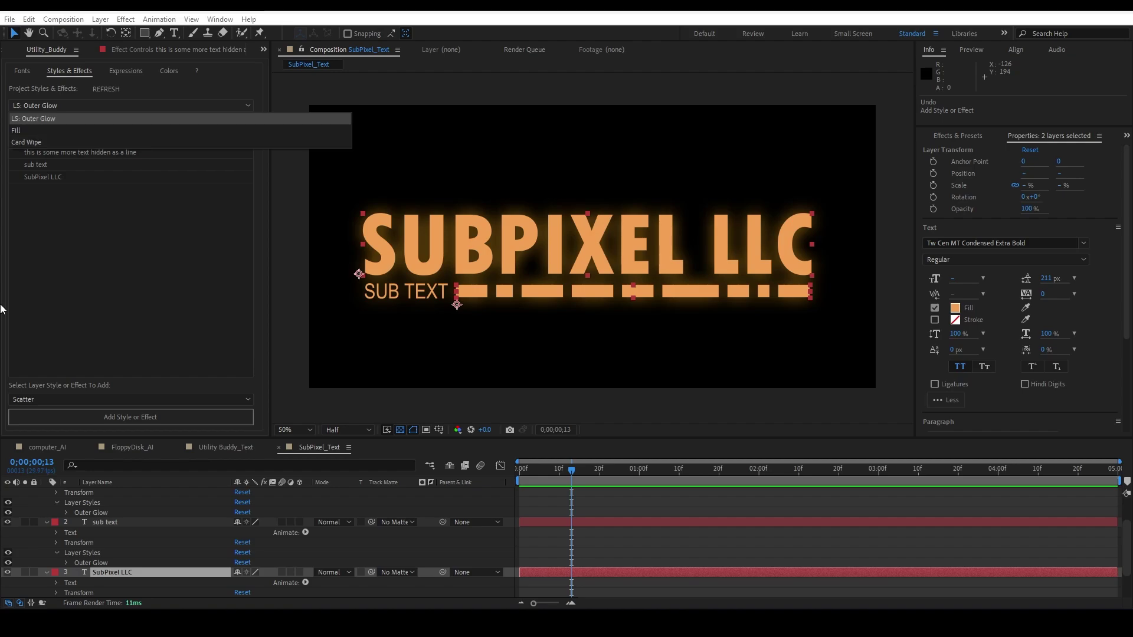
click(190, 309)
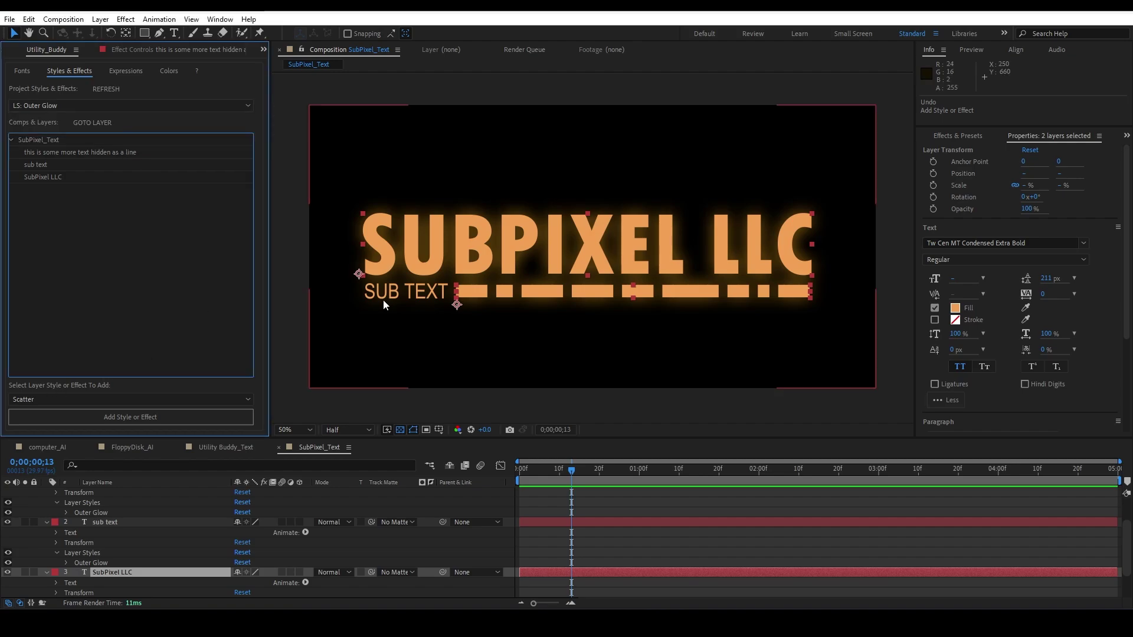
click(122, 69)
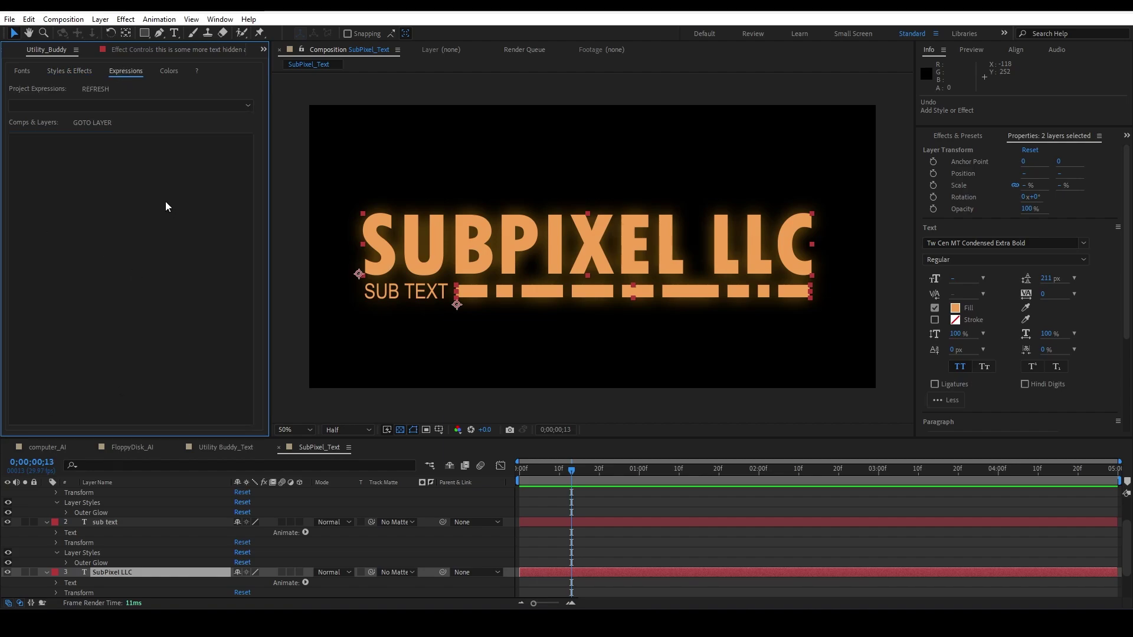
Step: Filter expressions by Source Text and select HiddenText's thisComp.layer("Hidden Text 2").text.sourceText in Utility Buddy_Text
click(111, 104)
click(76, 117)
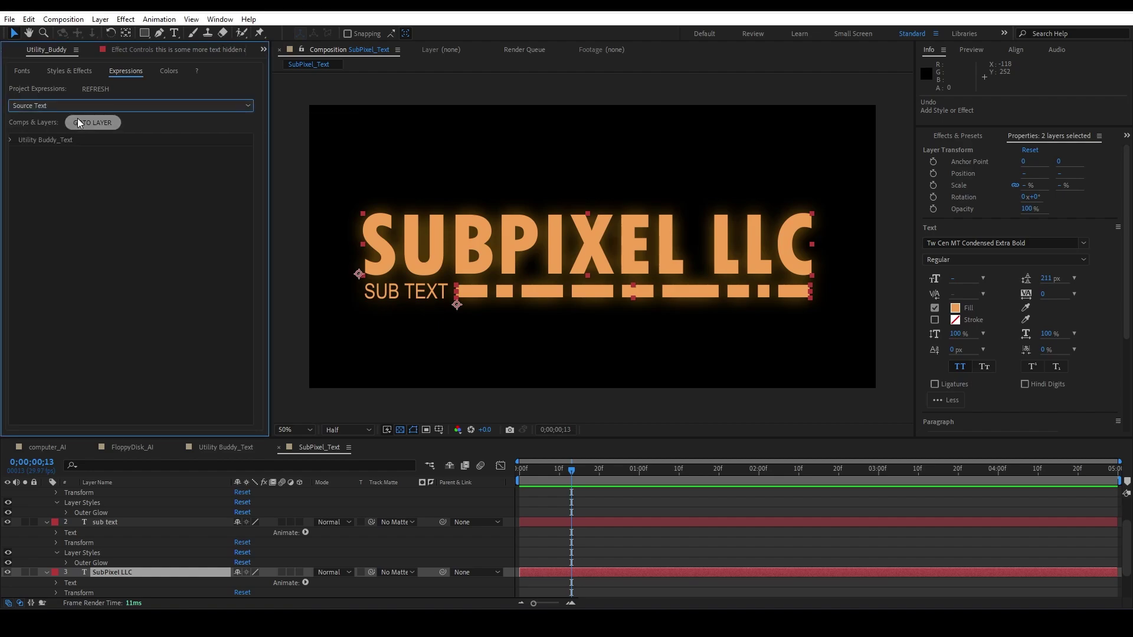
click(11, 140)
click(17, 152)
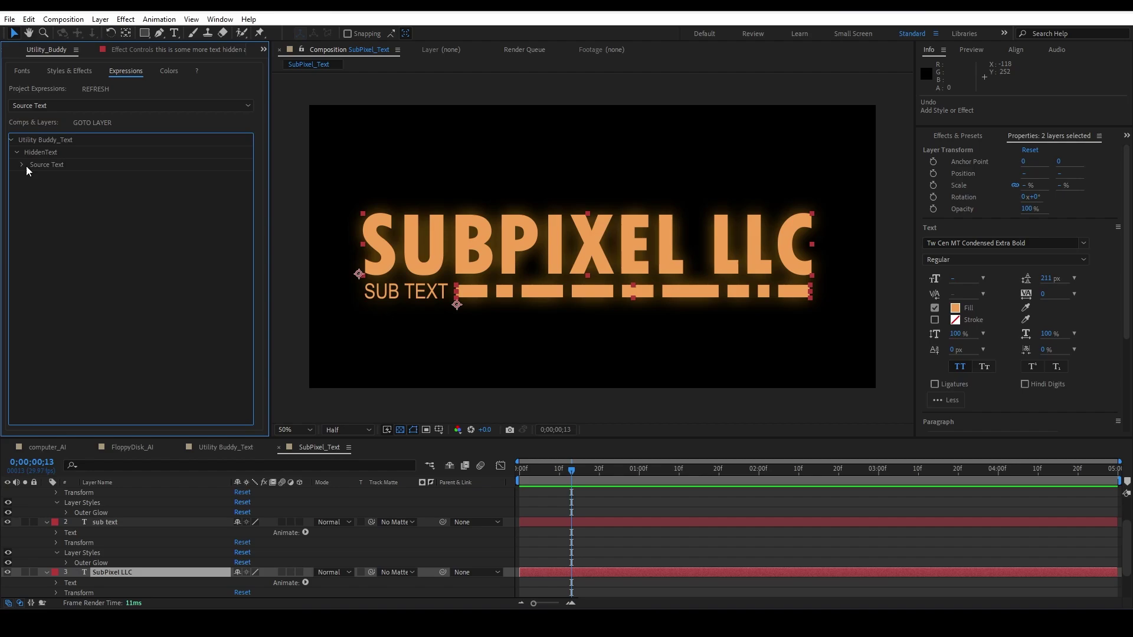
click(23, 165)
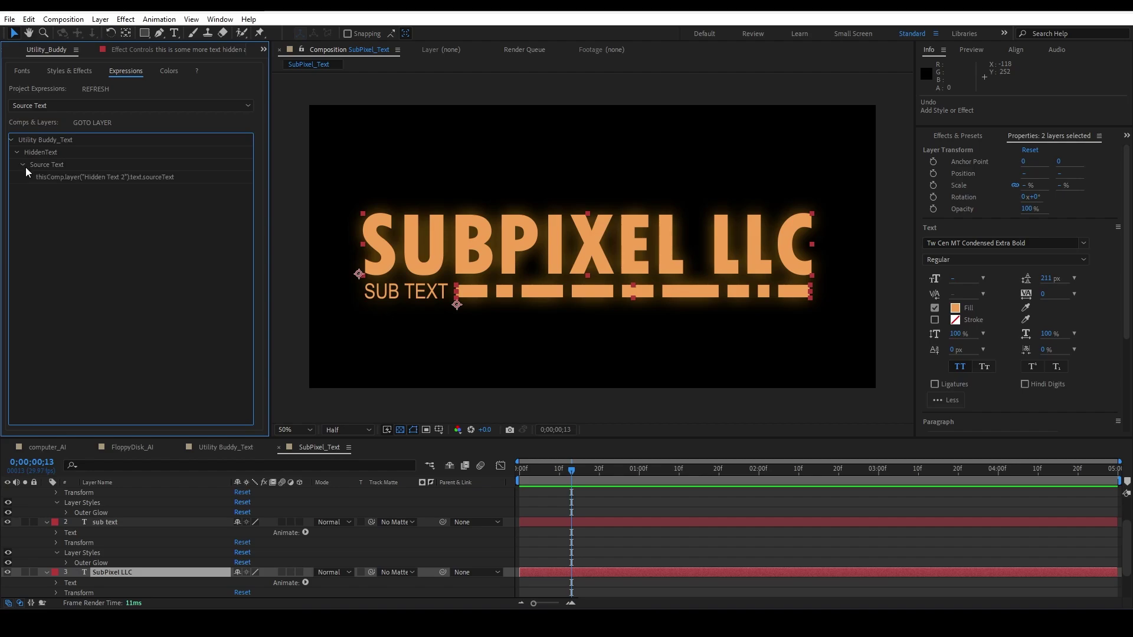
click(59, 177)
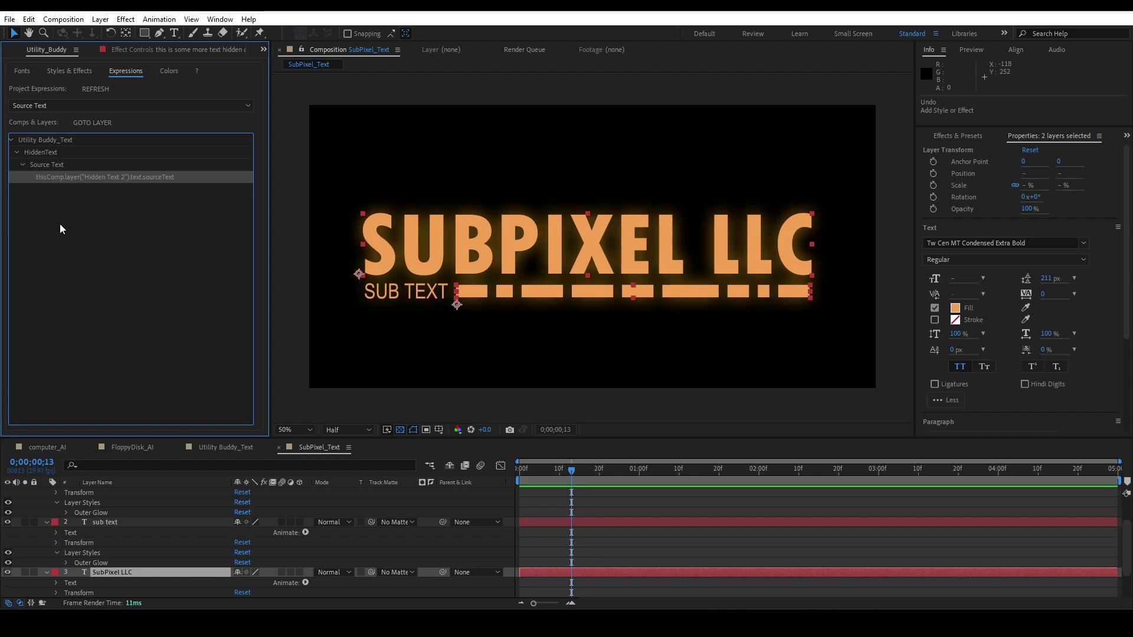
click(104, 122)
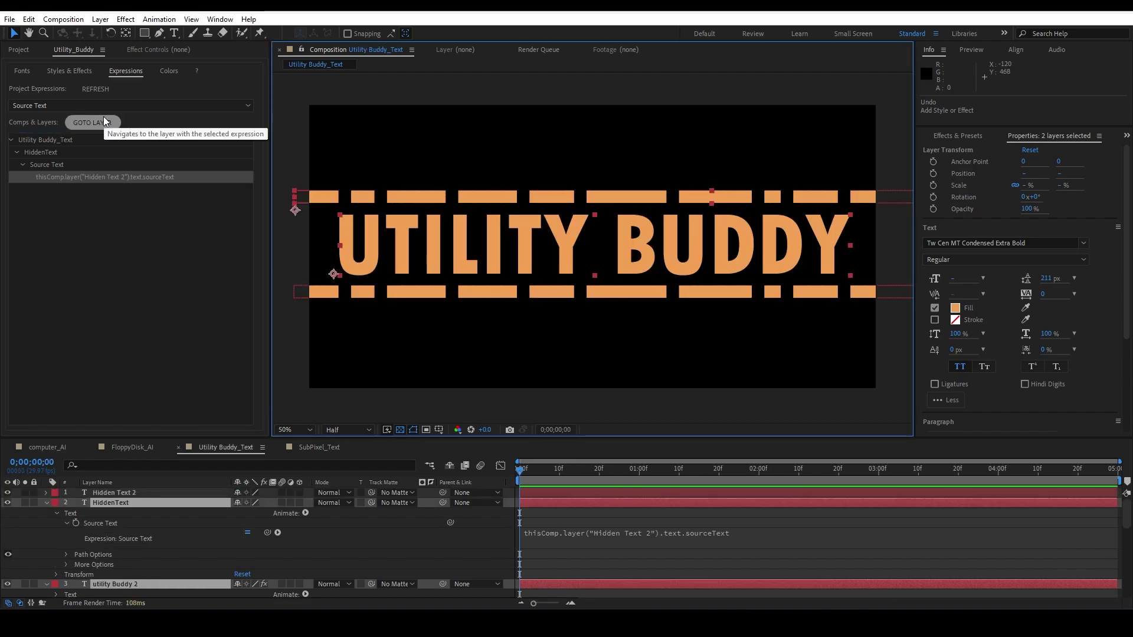
click(52, 140)
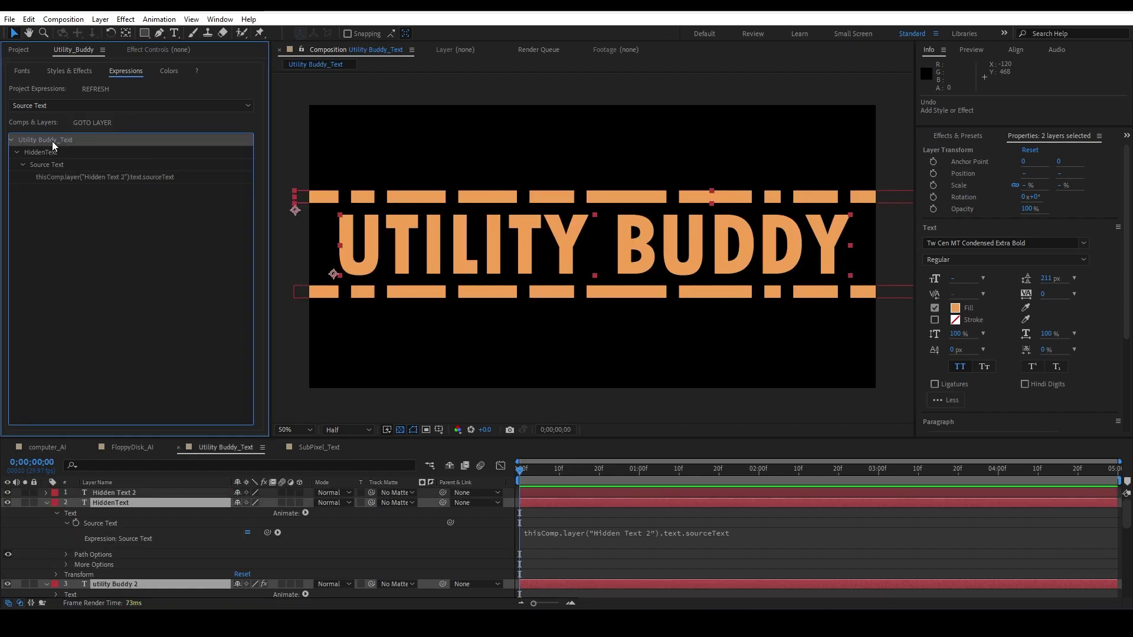
click(51, 176)
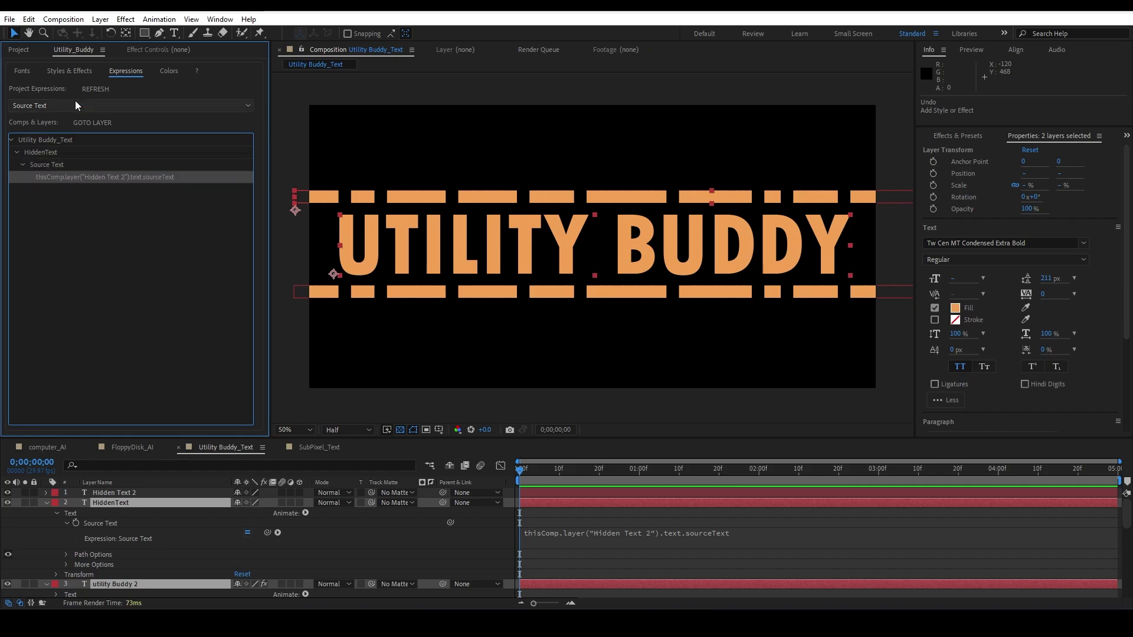
click(70, 71)
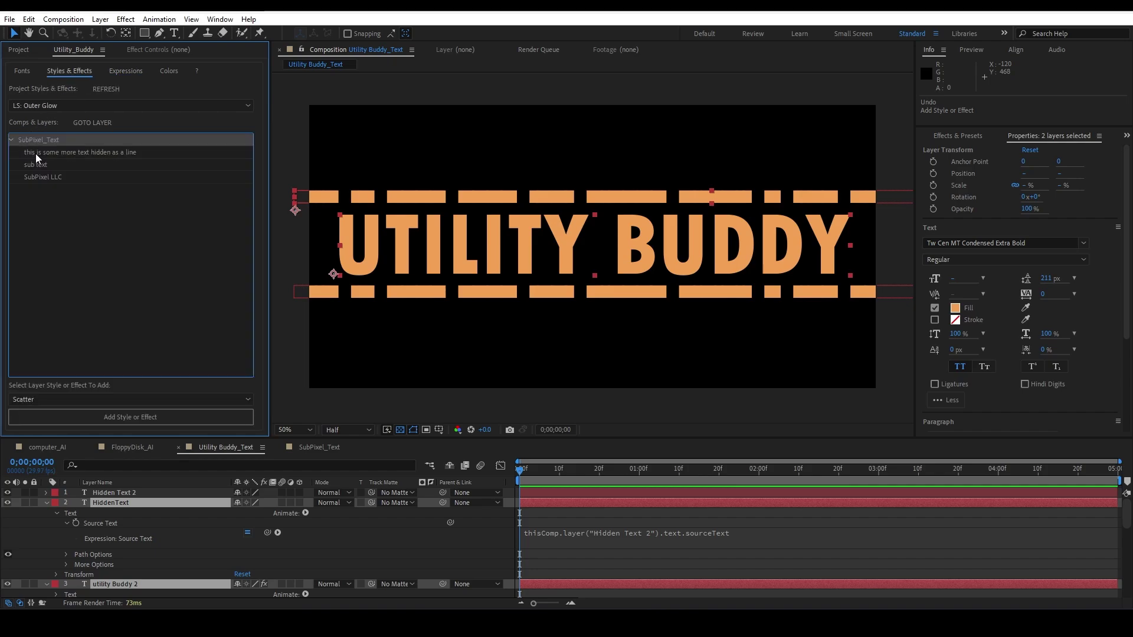
click(40, 180)
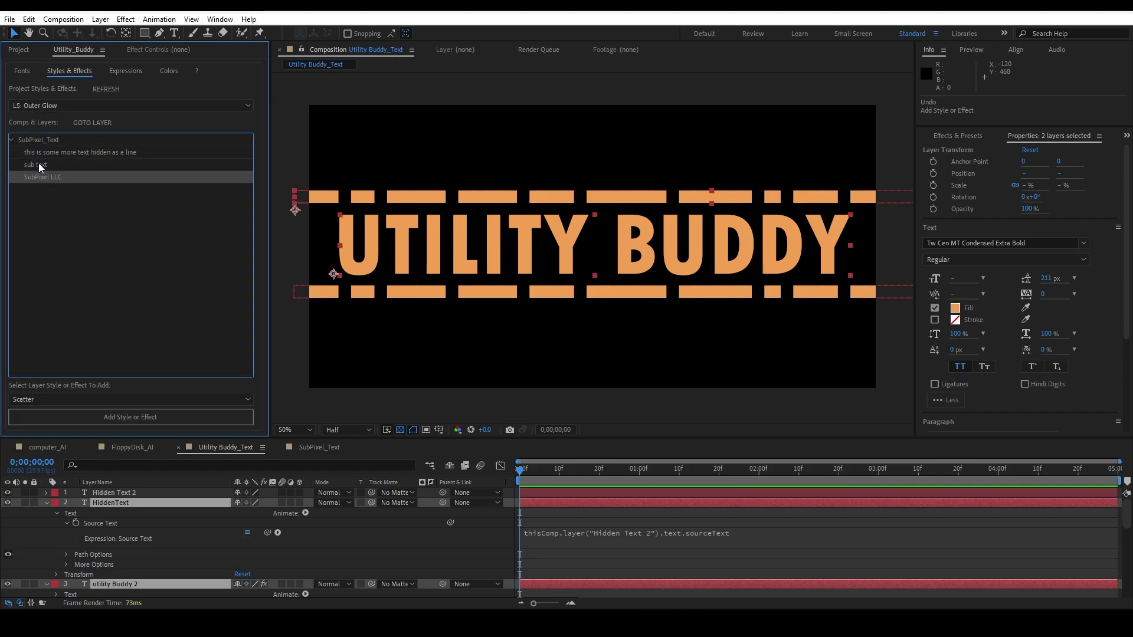
click(45, 144)
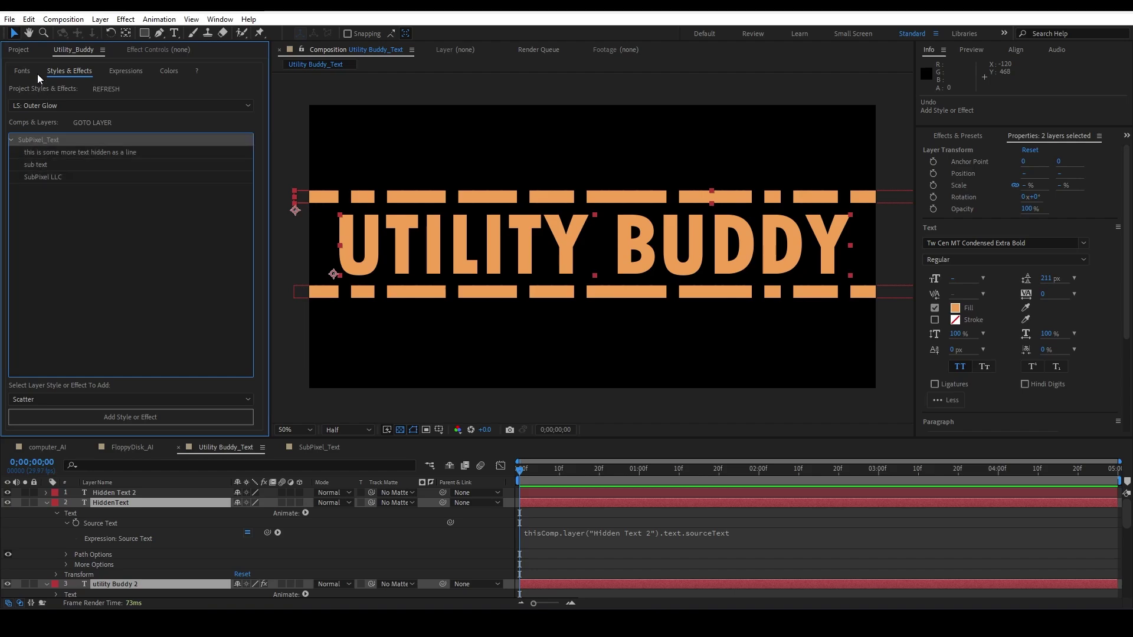
click(23, 72)
click(34, 153)
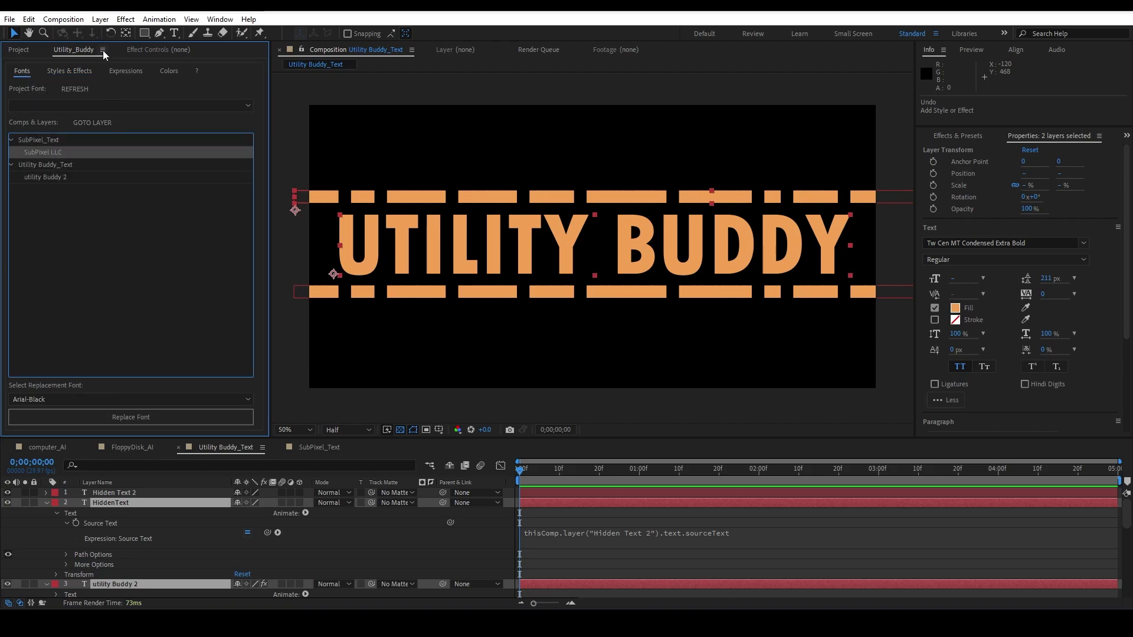
click(121, 71)
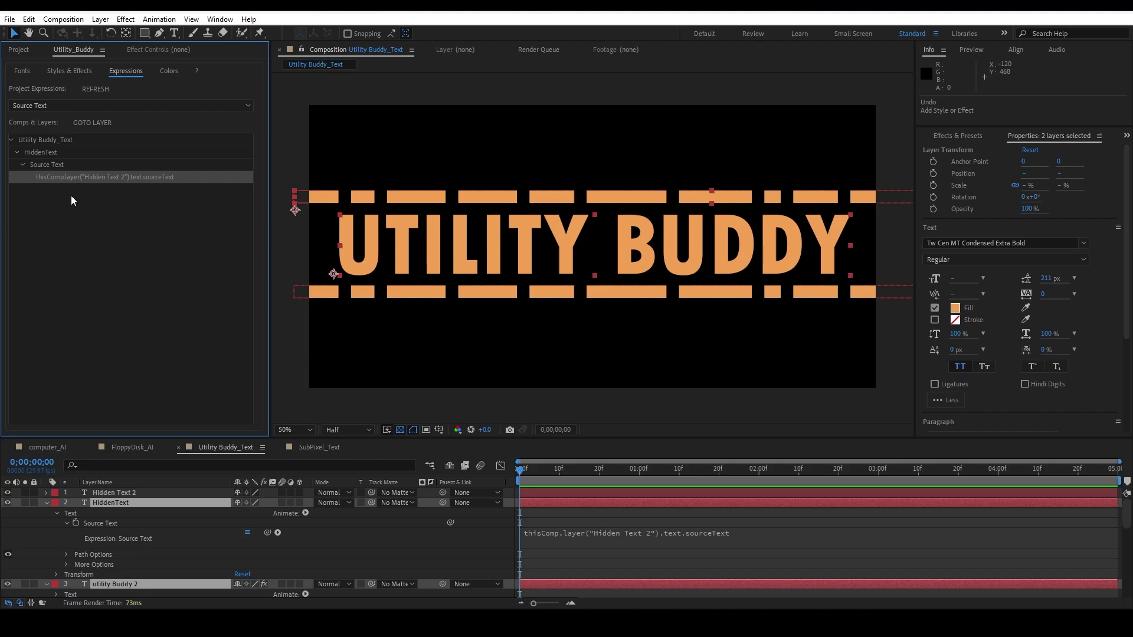
click(81, 176)
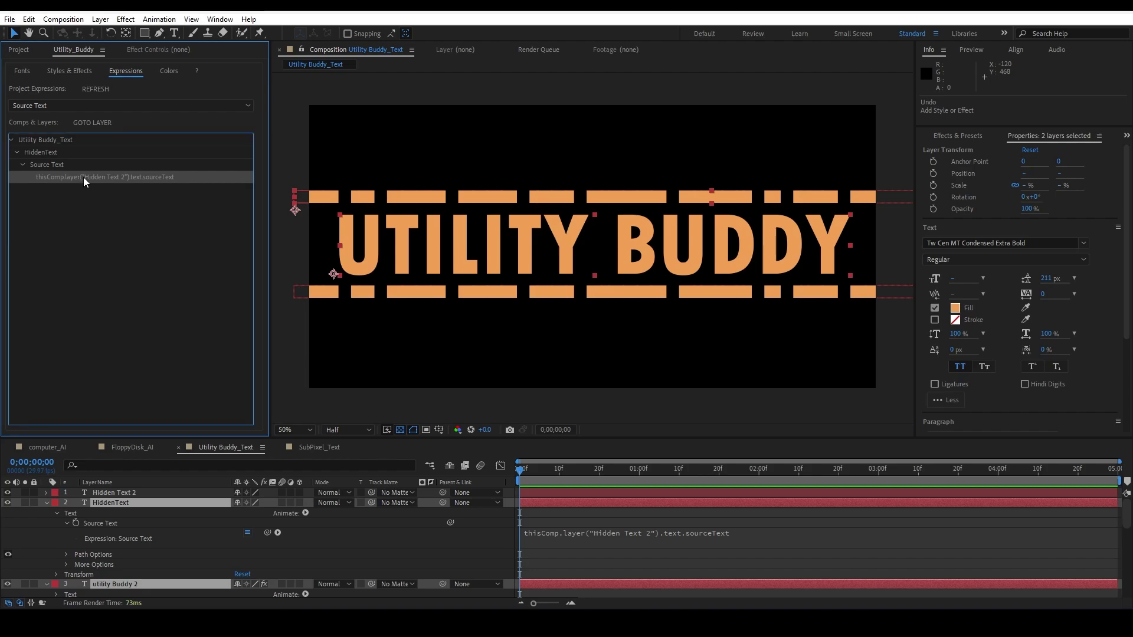
click(87, 122)
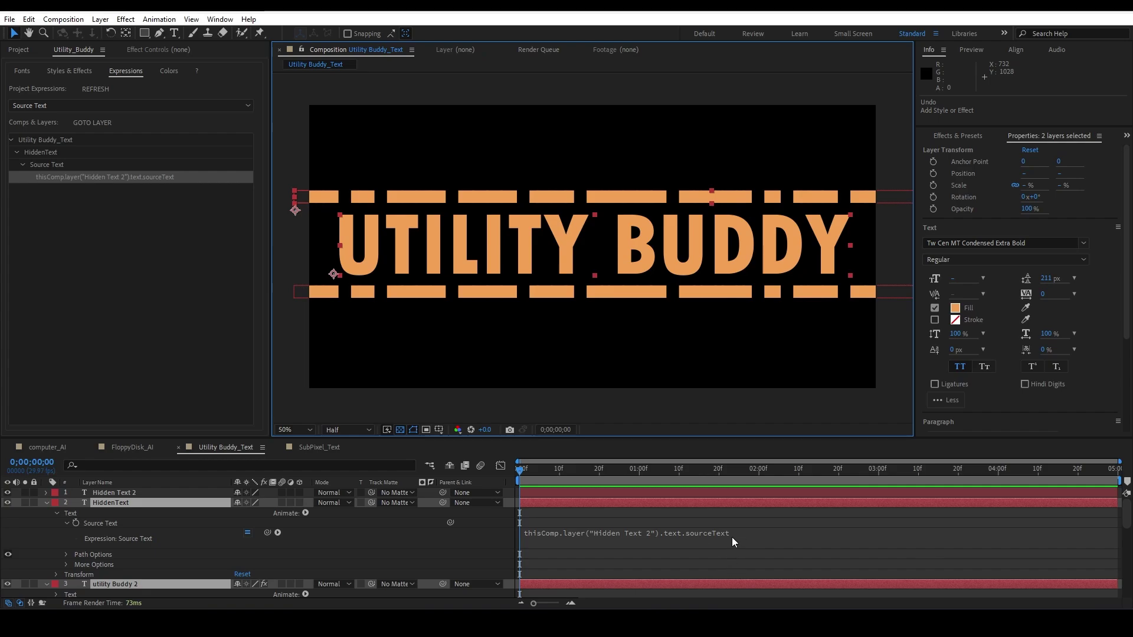
click(60, 152)
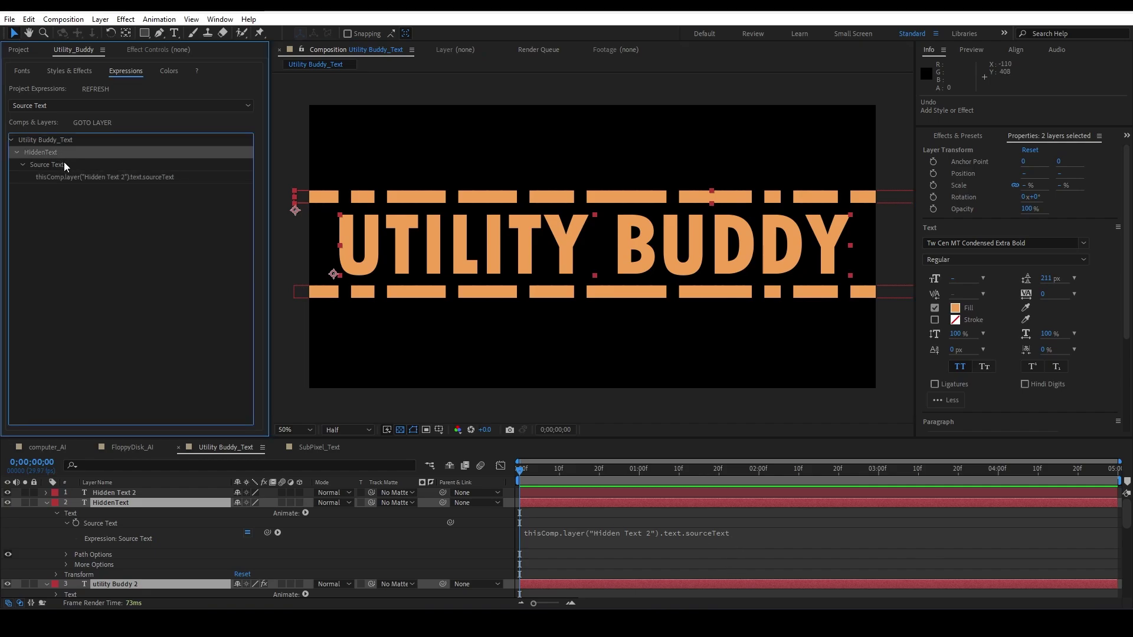
click(64, 162)
click(138, 176)
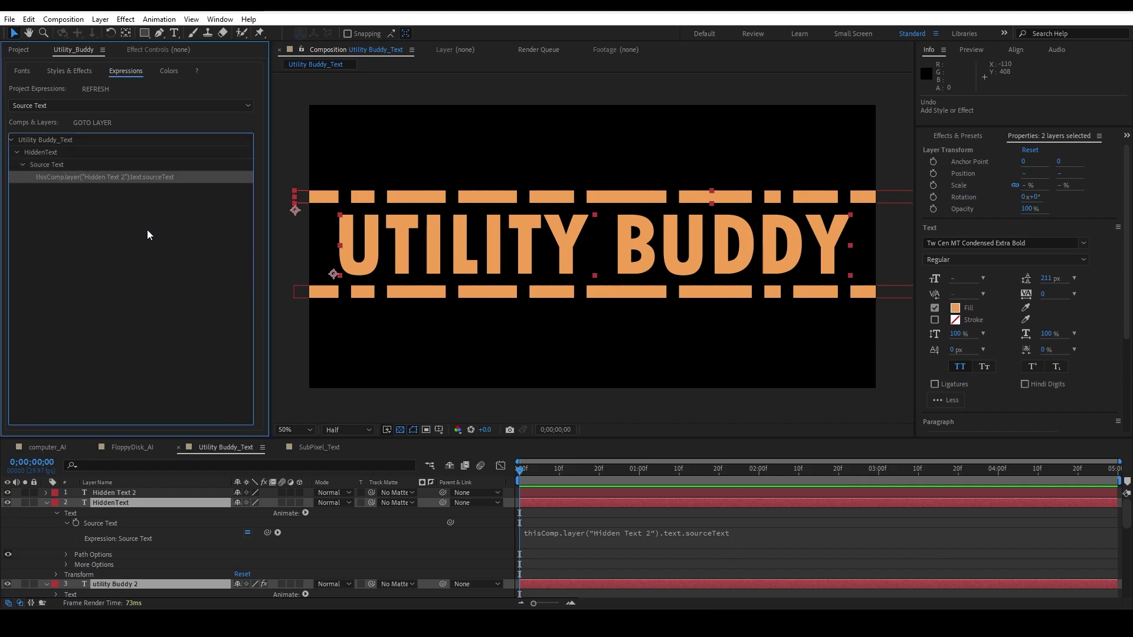
click(702, 534)
click(893, 537)
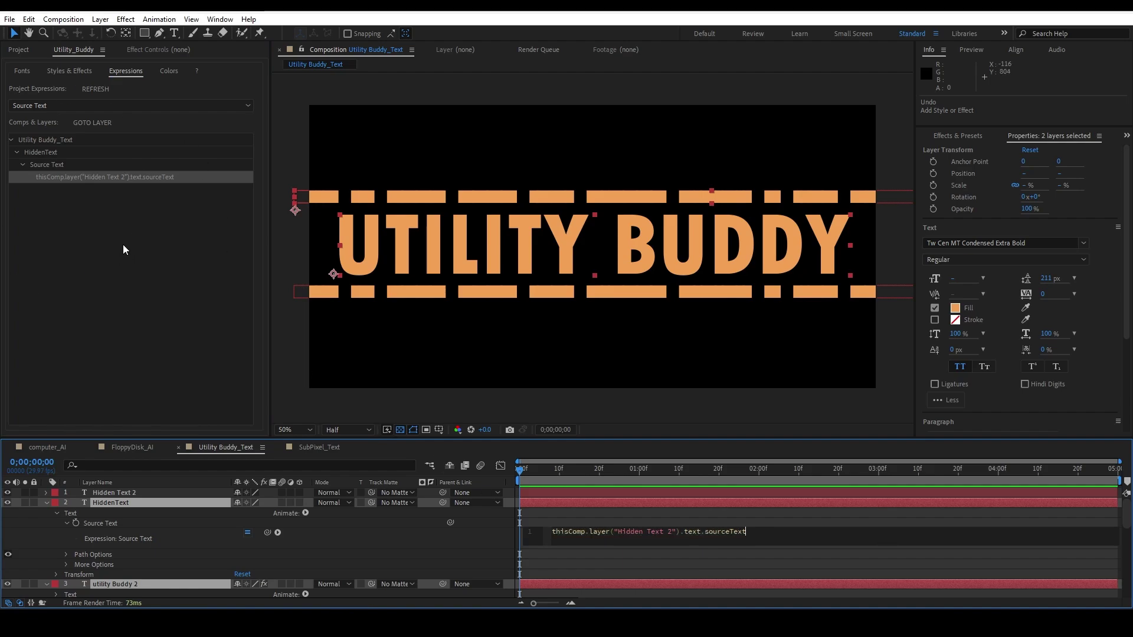
Step: In the Colors tab, refresh the project colours and choose orange #f2a154 to search for
click(168, 71)
click(147, 106)
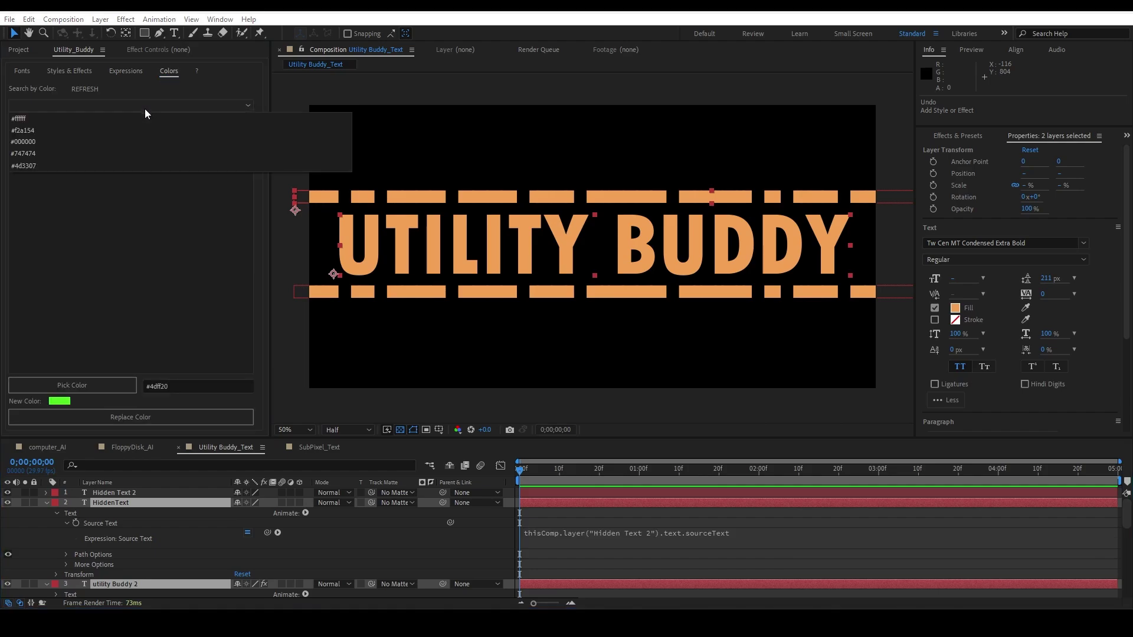
click(32, 243)
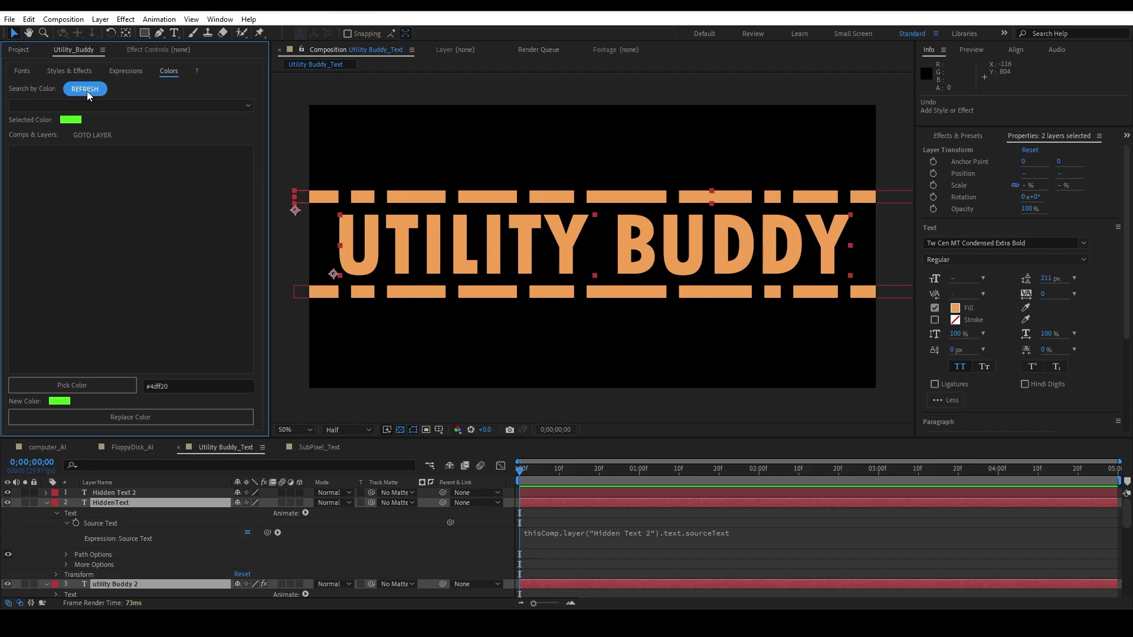
click(87, 91)
click(91, 108)
click(66, 129)
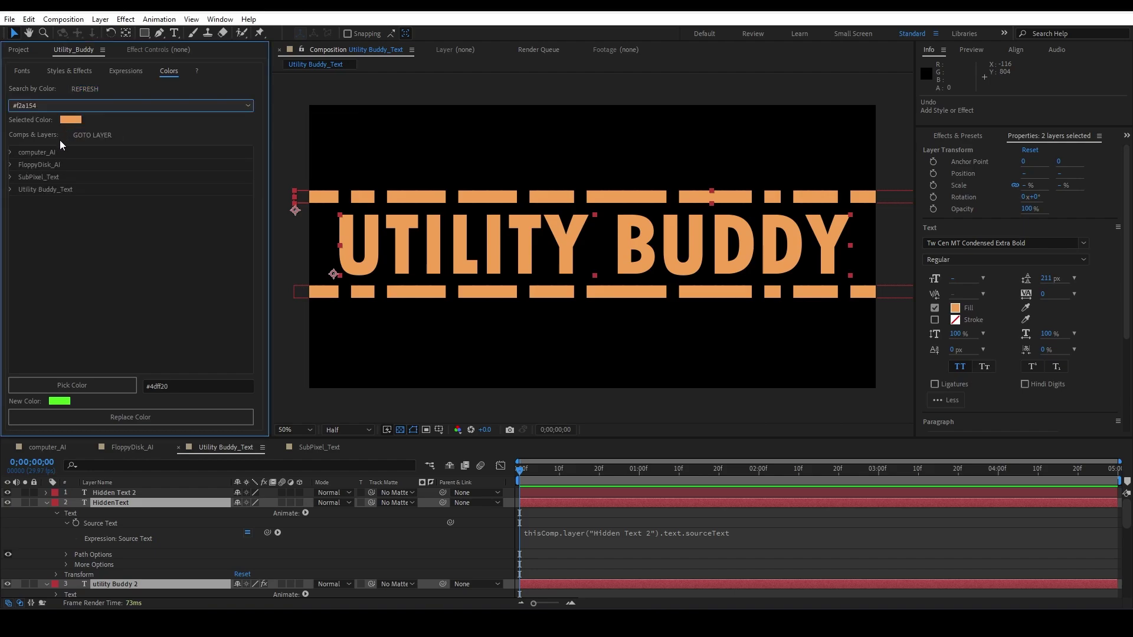
Step: Inspect the SubPixel_Text, Utility Buddy_Text, FloppyDisk_AI and computer_AI comps that use #f2a154
click(318, 447)
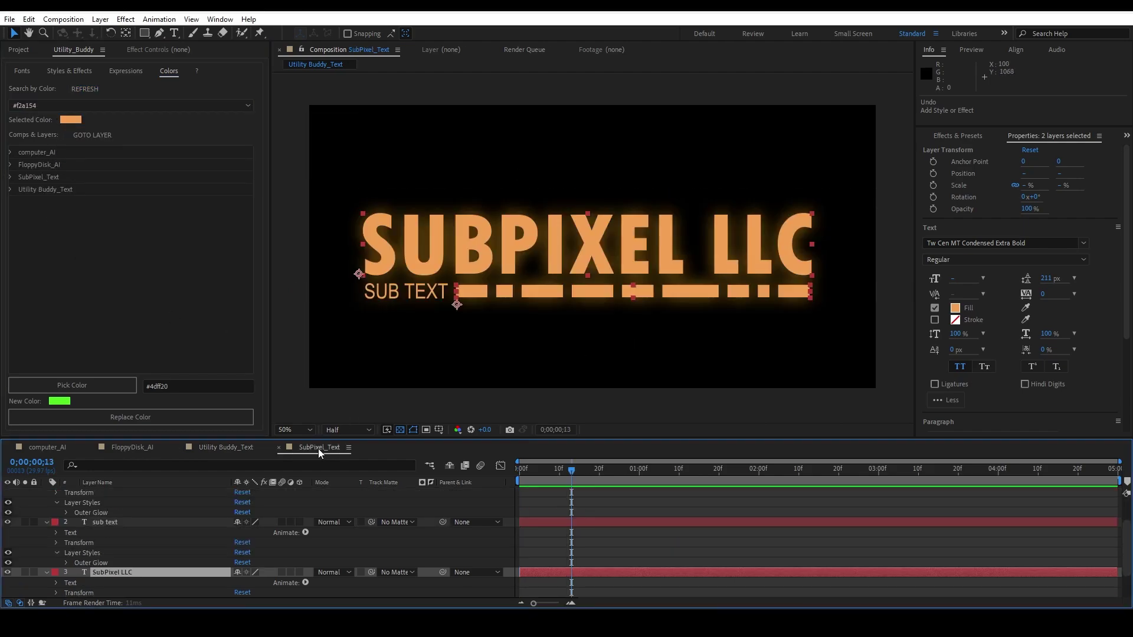
click(249, 450)
click(125, 444)
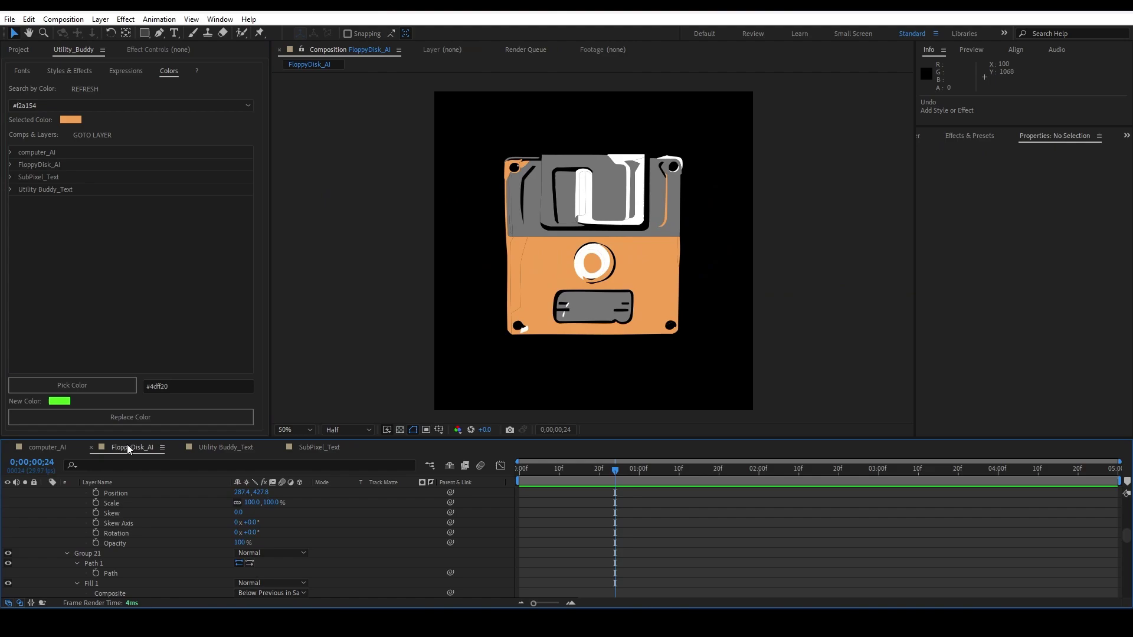
click(52, 448)
click(400, 430)
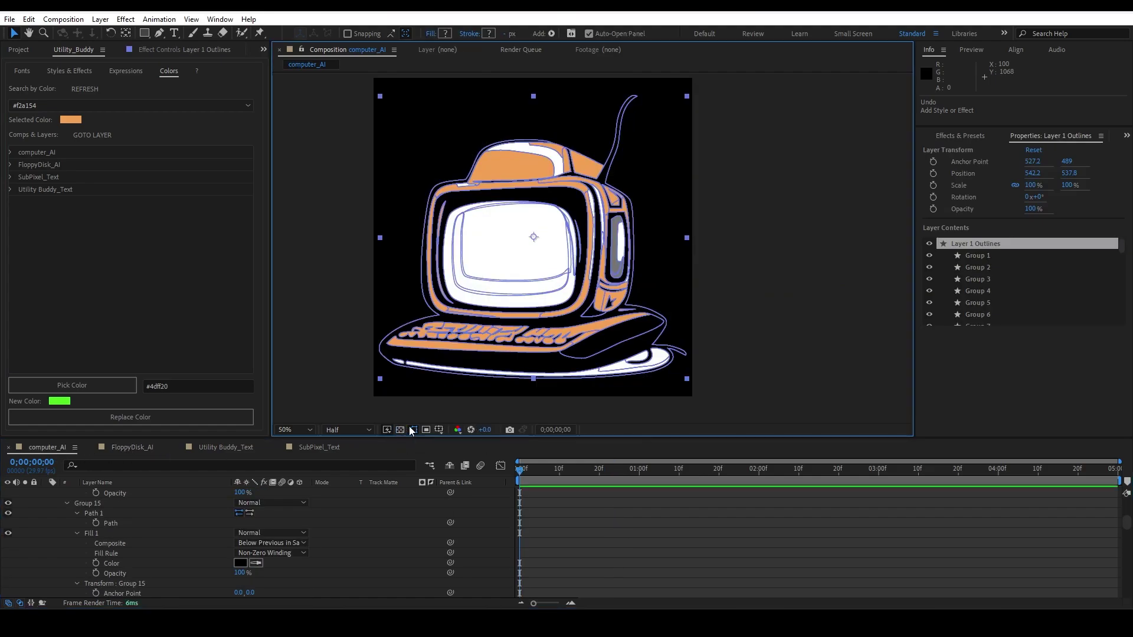
click(133, 446)
click(227, 449)
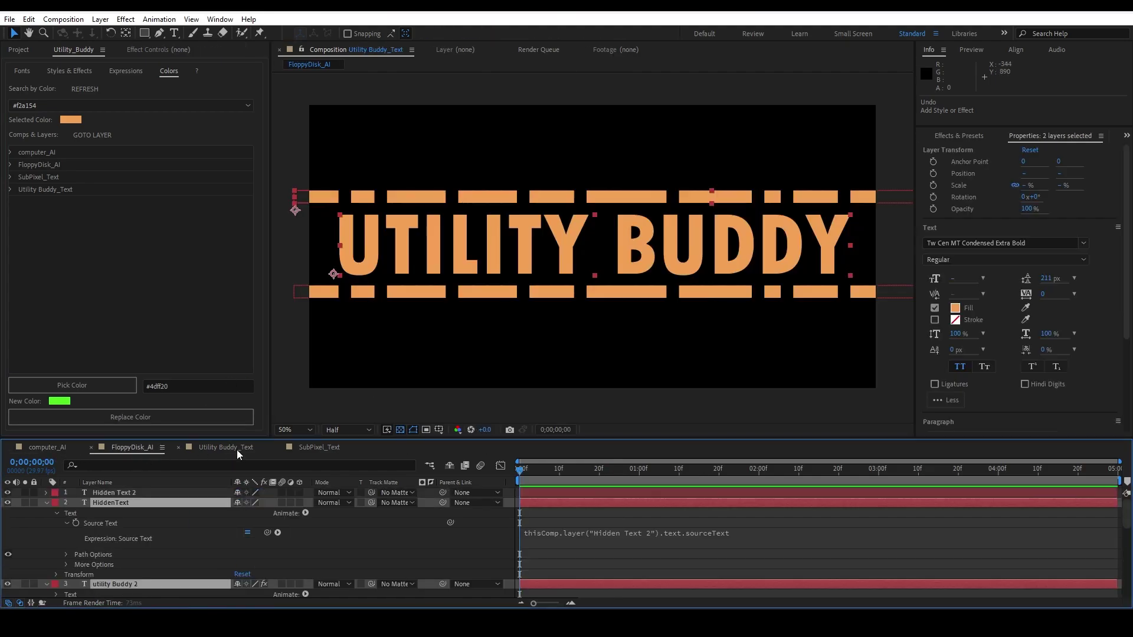
click(316, 448)
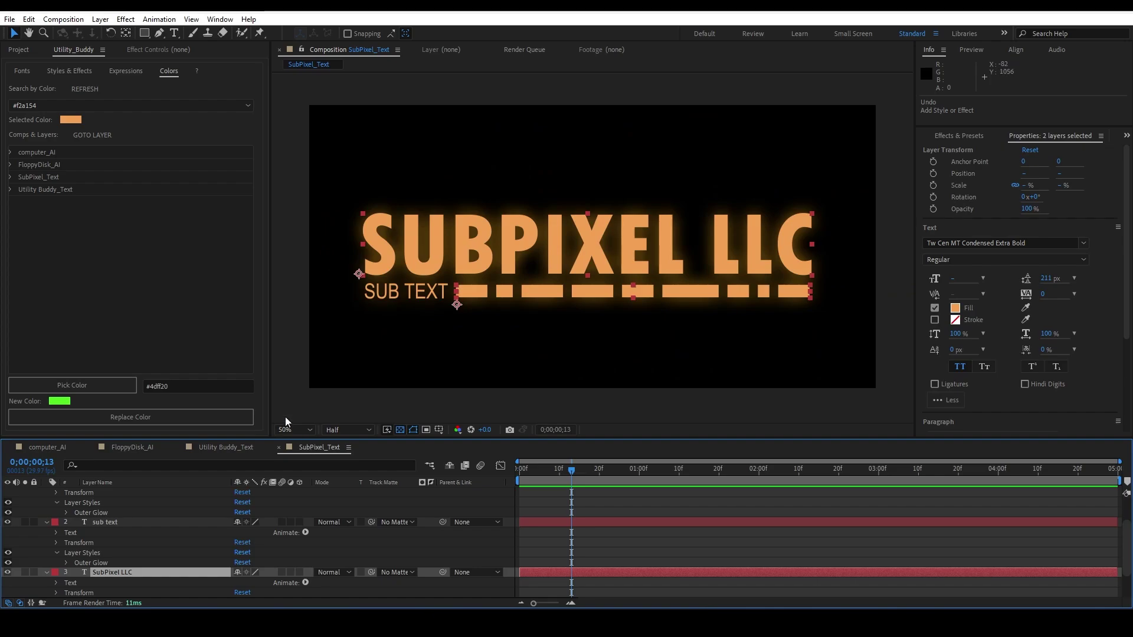
Step: Set blue #181efe as the replacement colour
click(84, 389)
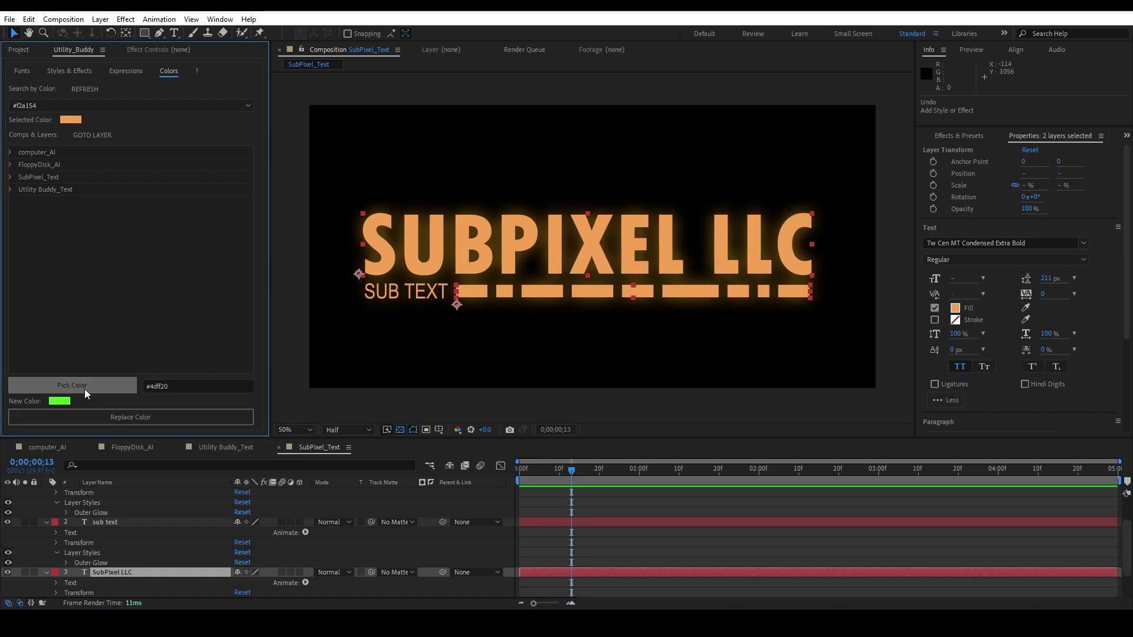
click(210, 52)
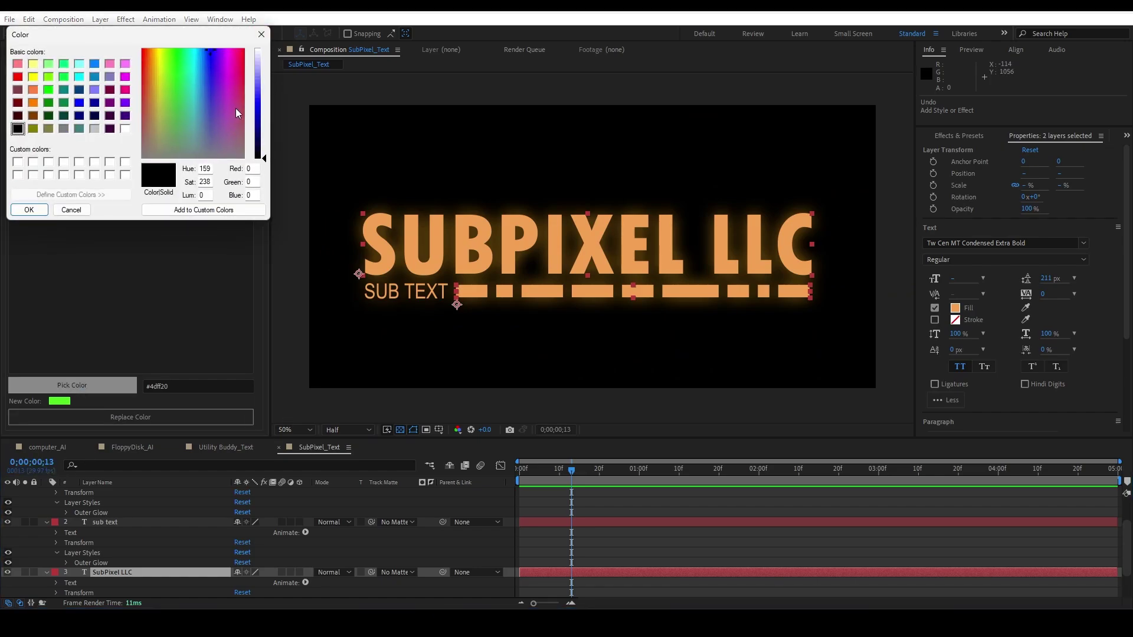
click(258, 101)
click(29, 210)
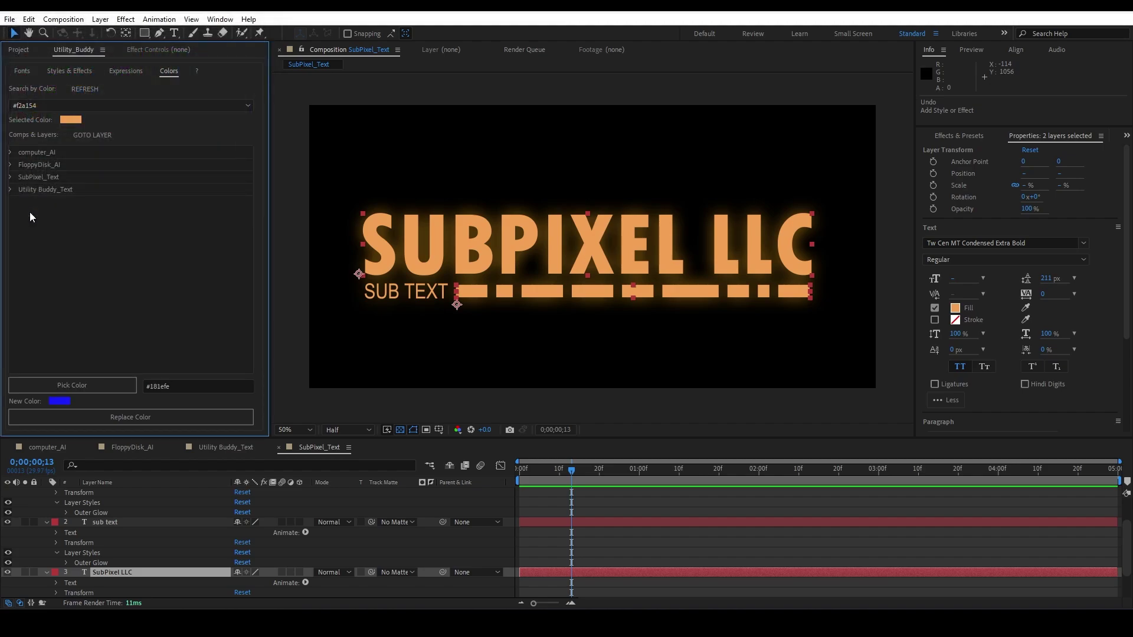
Step: Replace #f2a154 with #181efe, then review Utility Buddy_Text, FloppyDisk_AI and computer_AI in blue
click(109, 420)
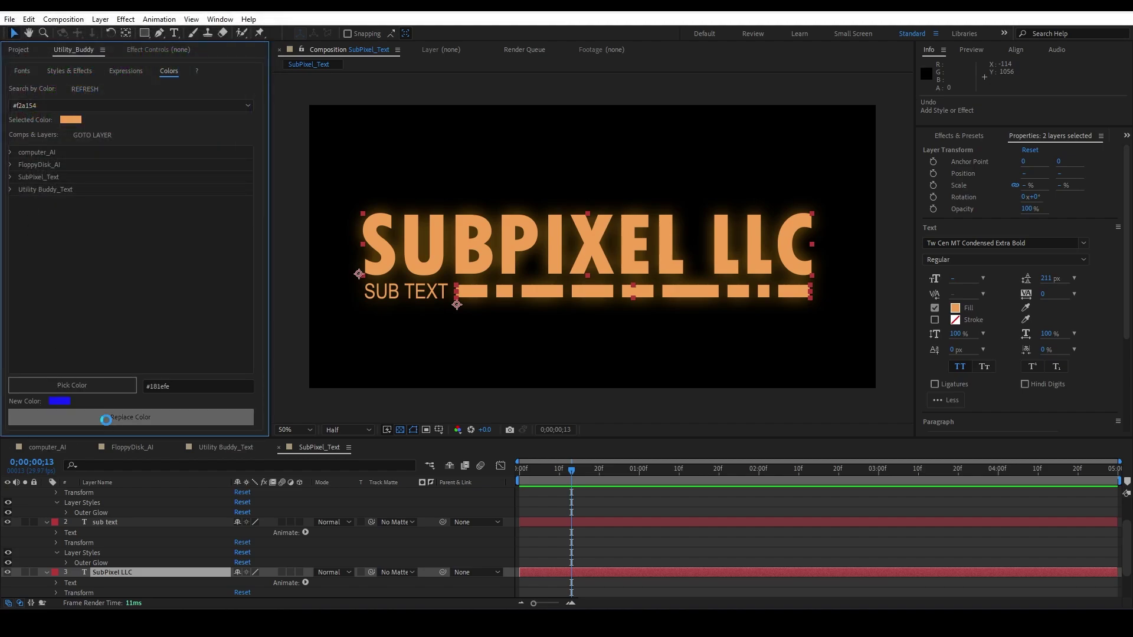
click(225, 448)
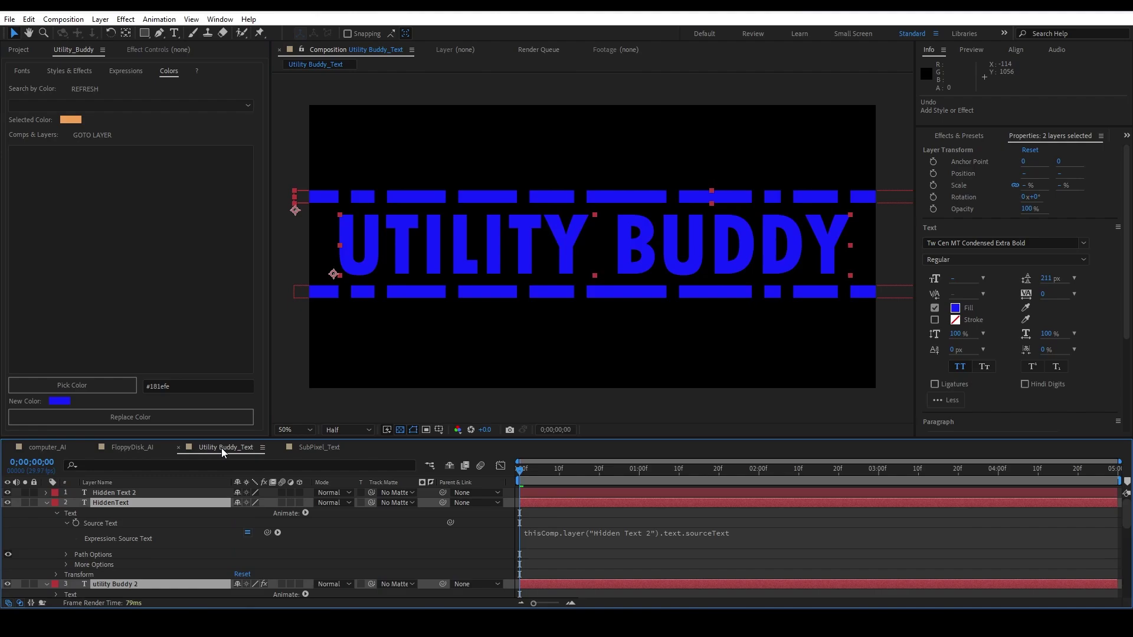
click(146, 449)
click(43, 449)
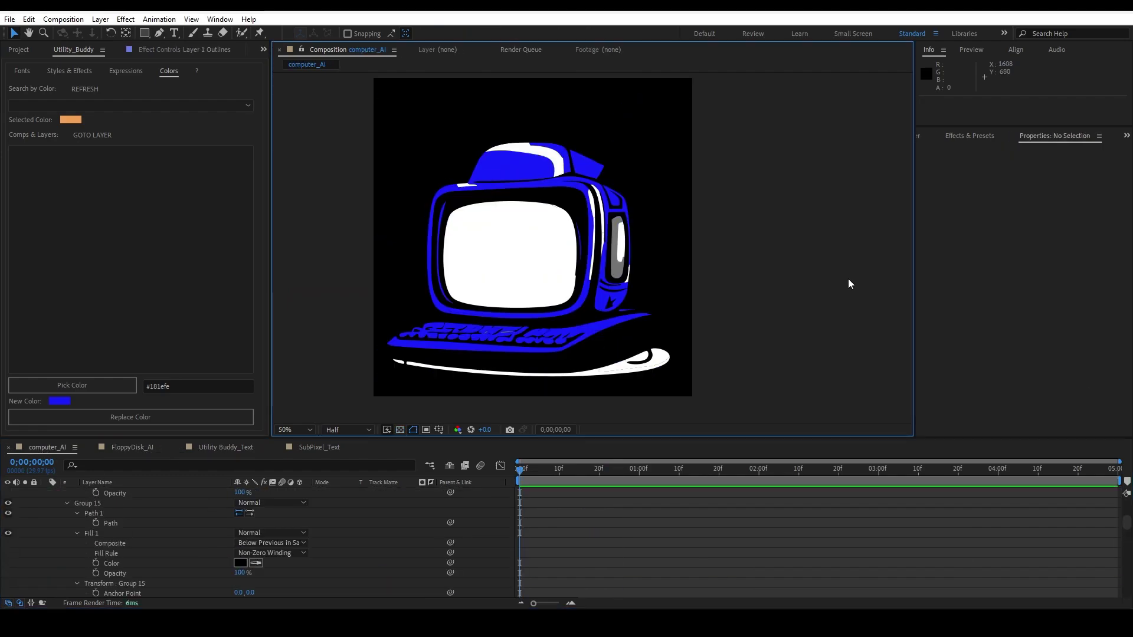
click(135, 447)
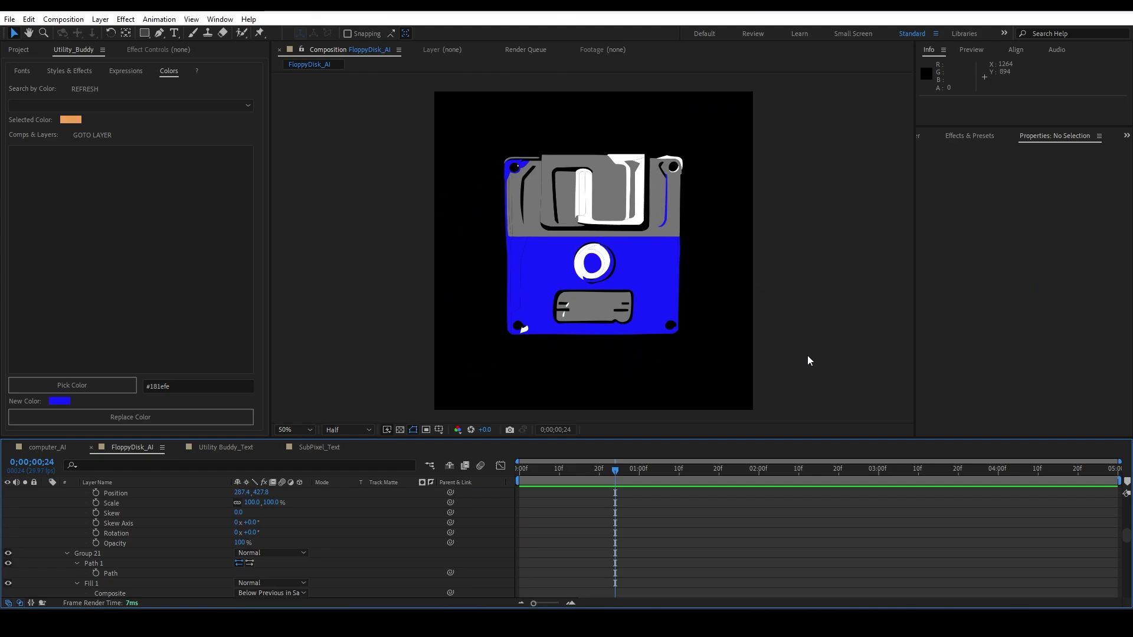
Step: Undo the swap, reapply #f2a154-to-blue replacement, and scrub SubPixel_Text to preview it
key(ctrl+z)
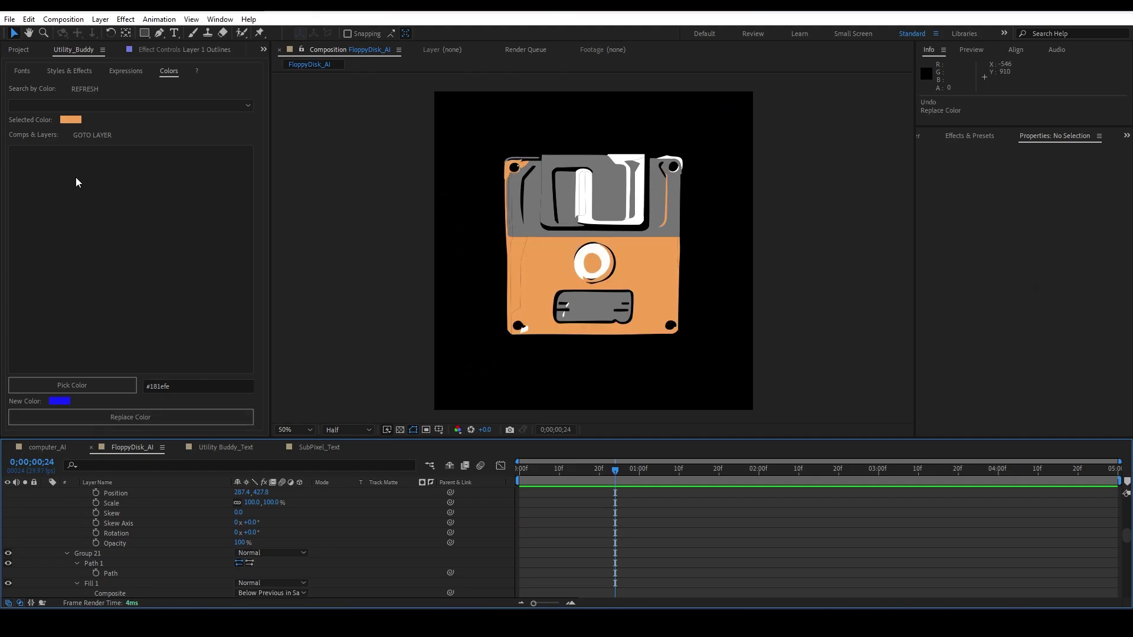
click(78, 109)
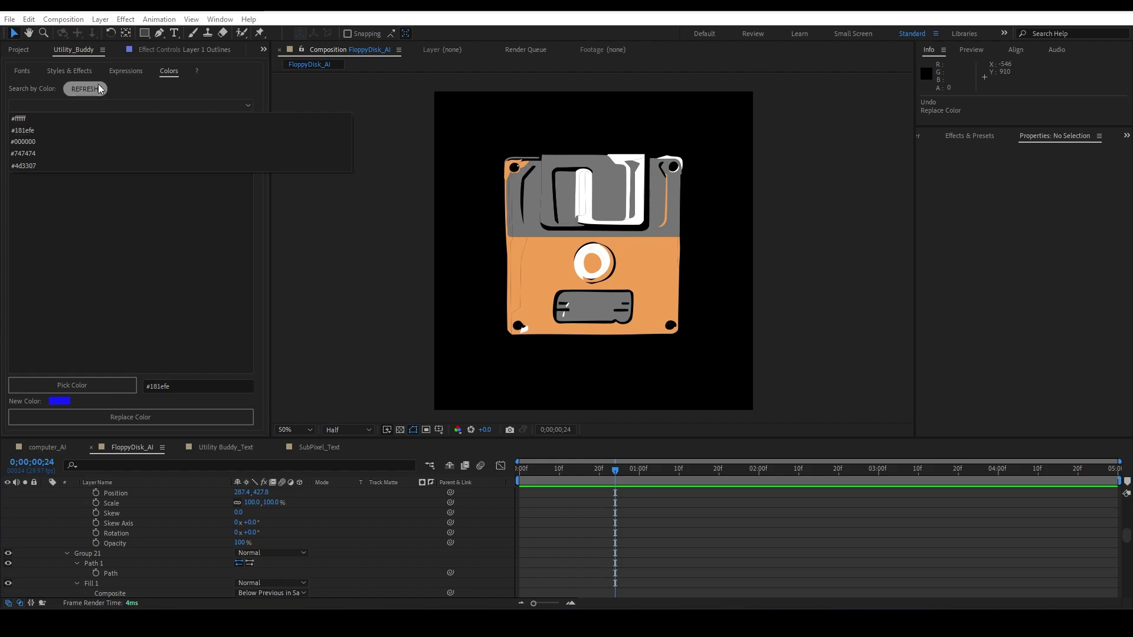
click(98, 89)
click(92, 110)
click(78, 129)
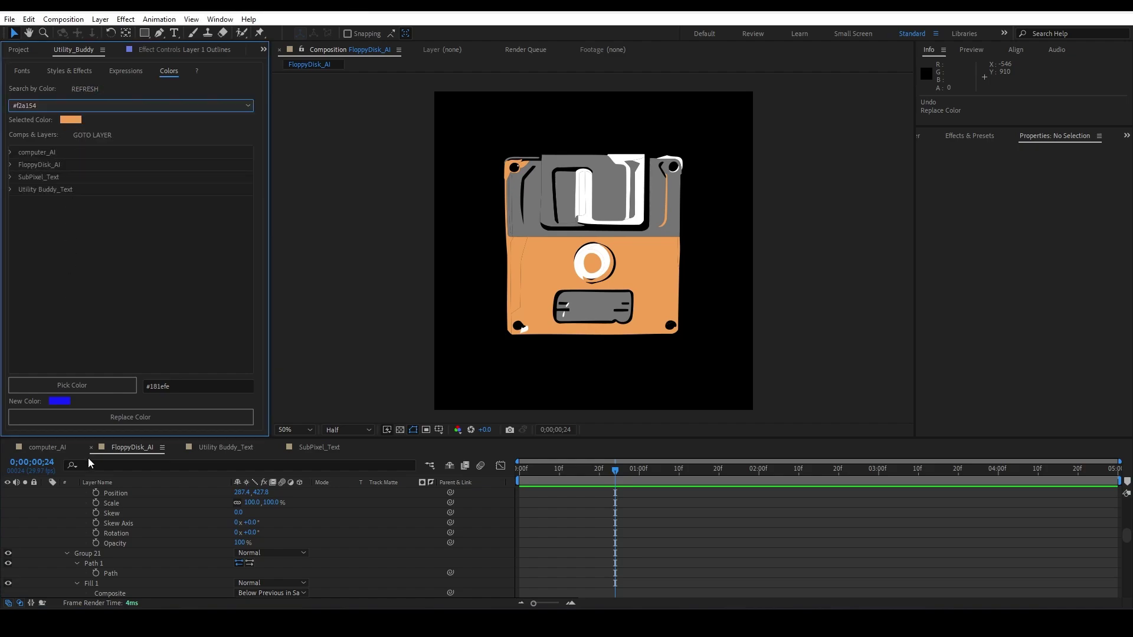
click(93, 415)
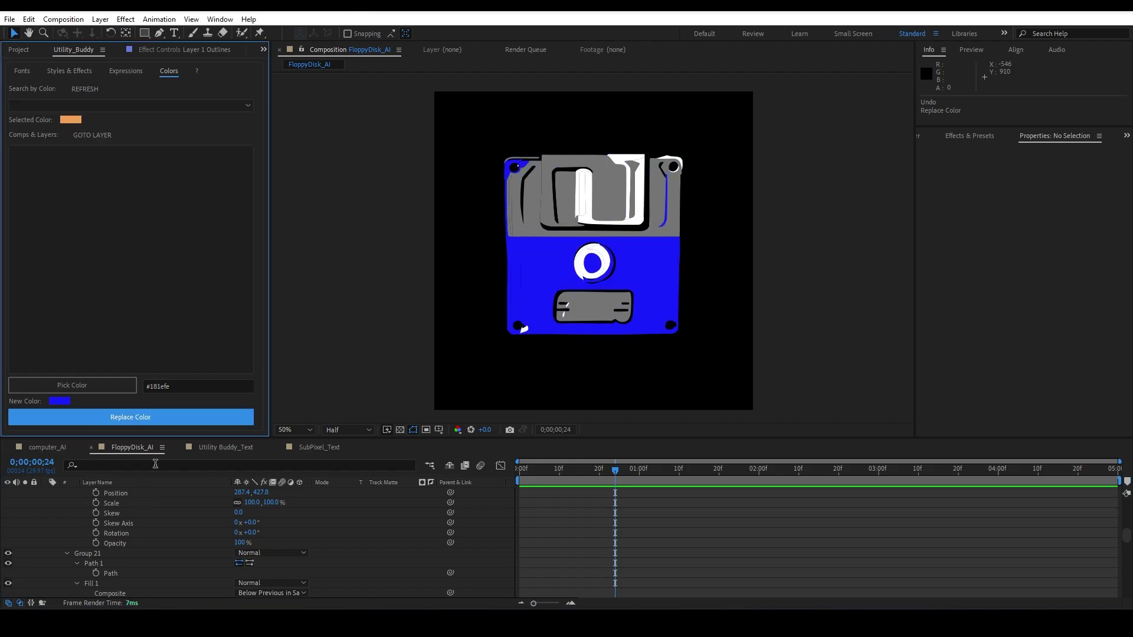
click(295, 448)
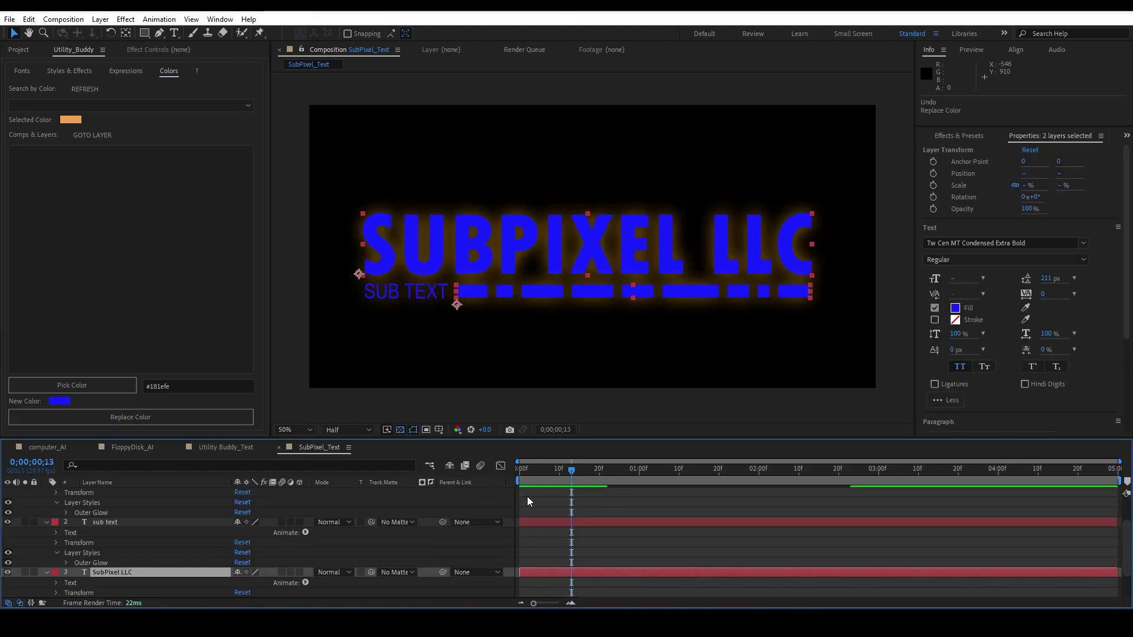
drag(570, 474, 715, 504)
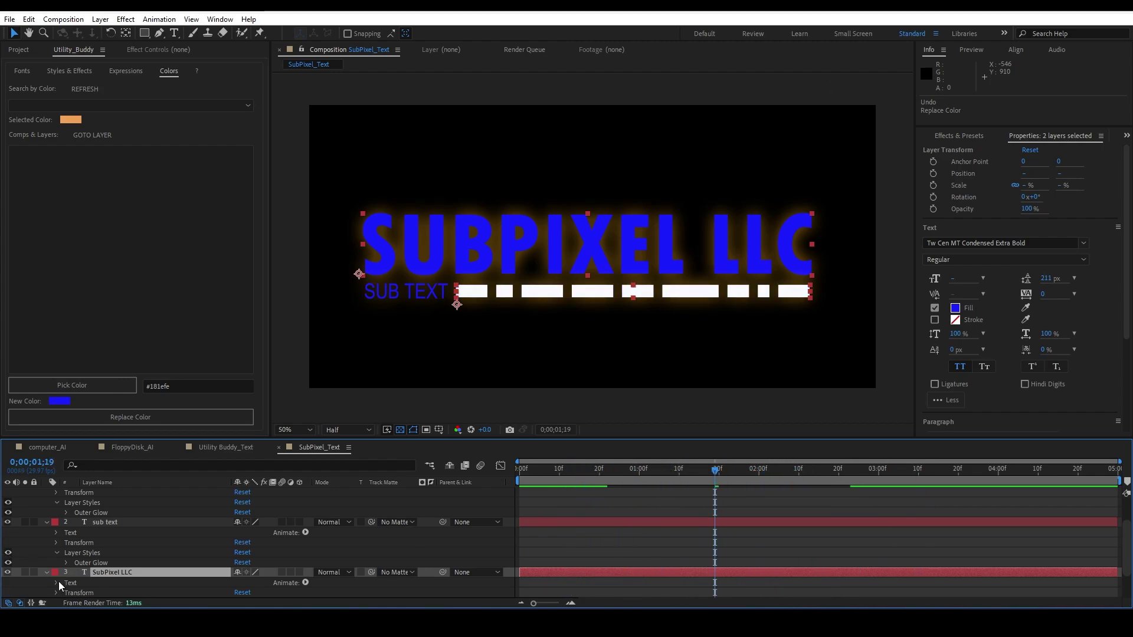
Step: Reveal the line layer's Fill effect, undo the replacement, and dismiss the no-colour warning
scroll(116, 515, up, 2)
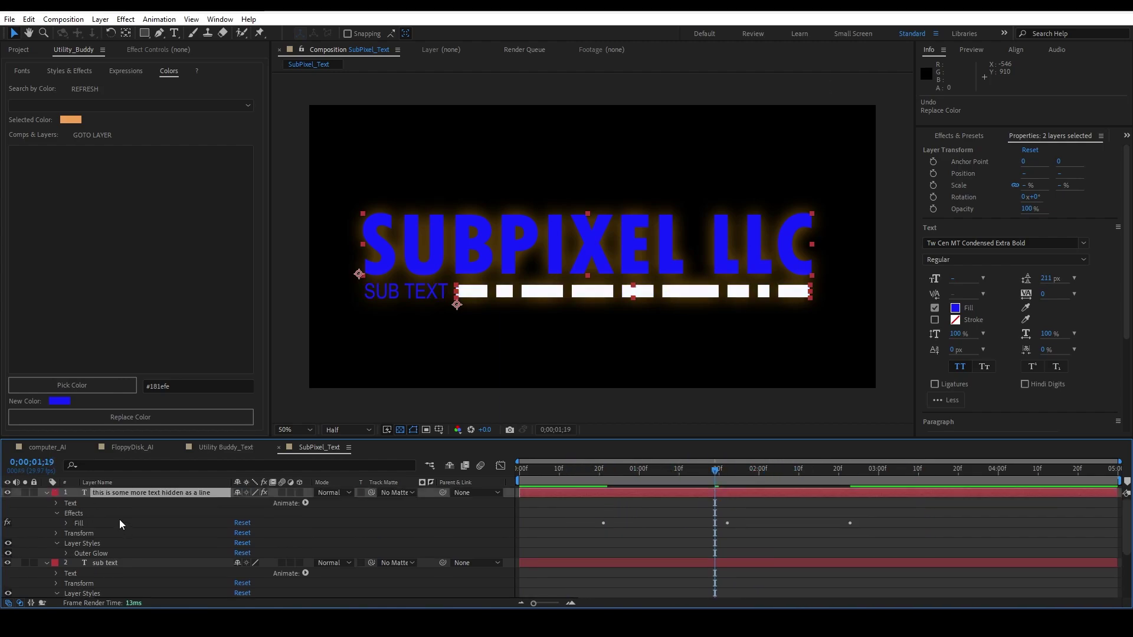
click(66, 523)
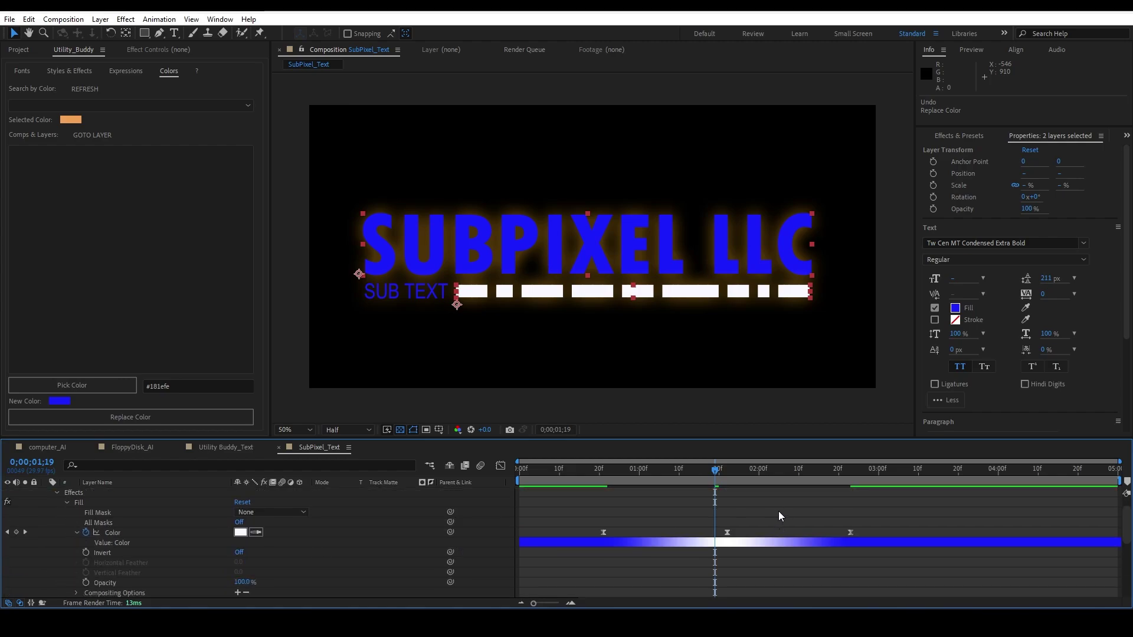
key(ctrl+z)
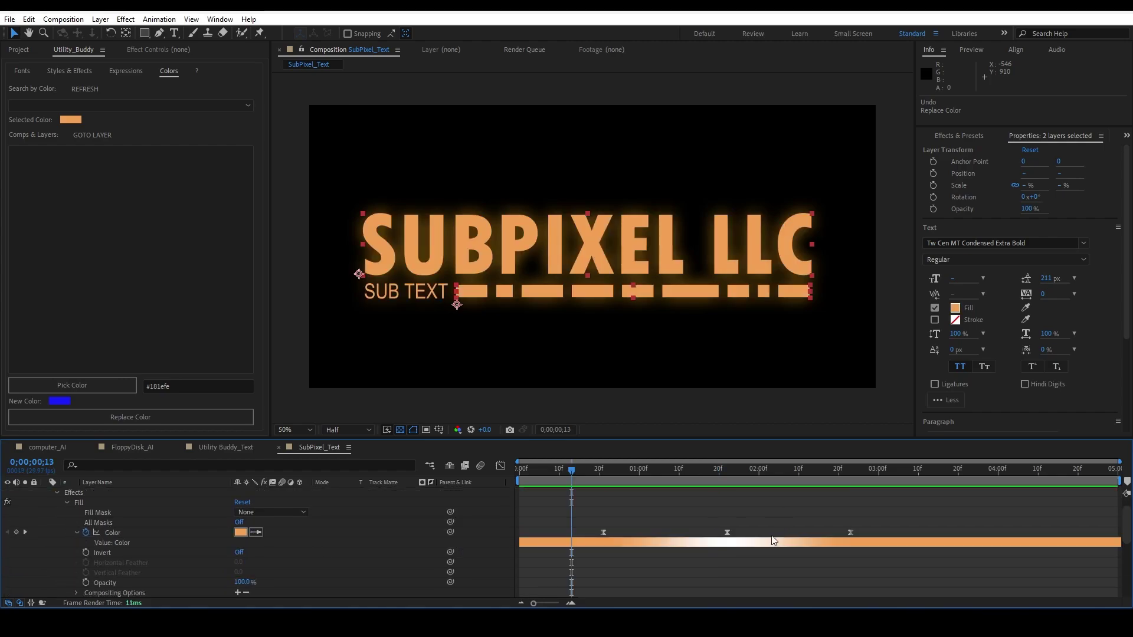
click(123, 417)
click(618, 352)
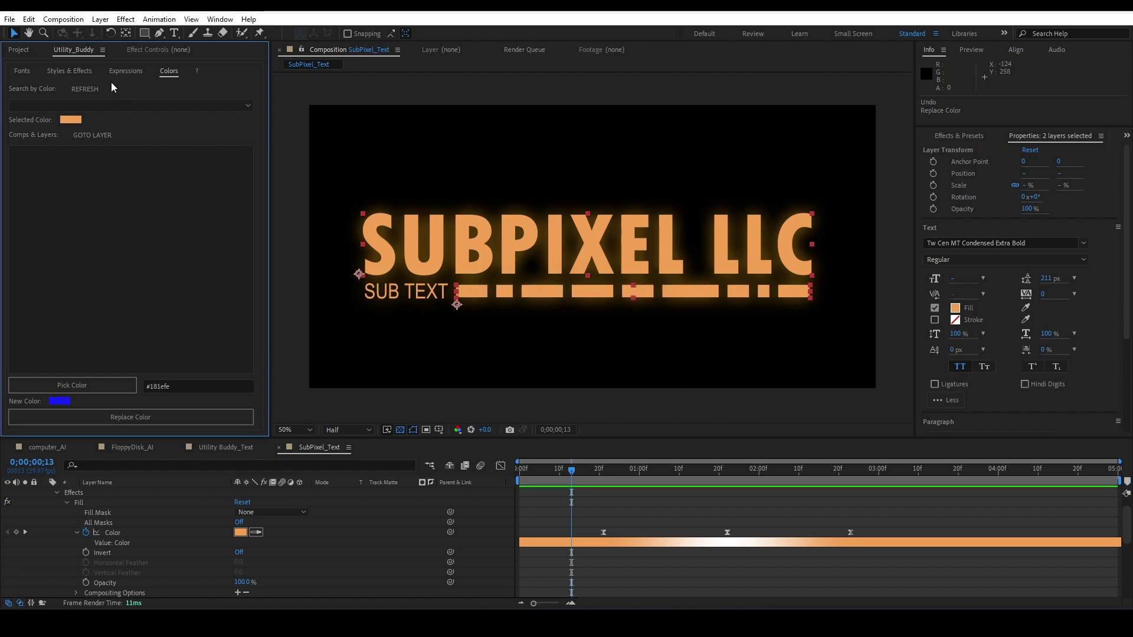
Step: Select #f2a154 and replace it with blue including keyframes, then scrub to check the Fill colour
click(121, 104)
click(56, 134)
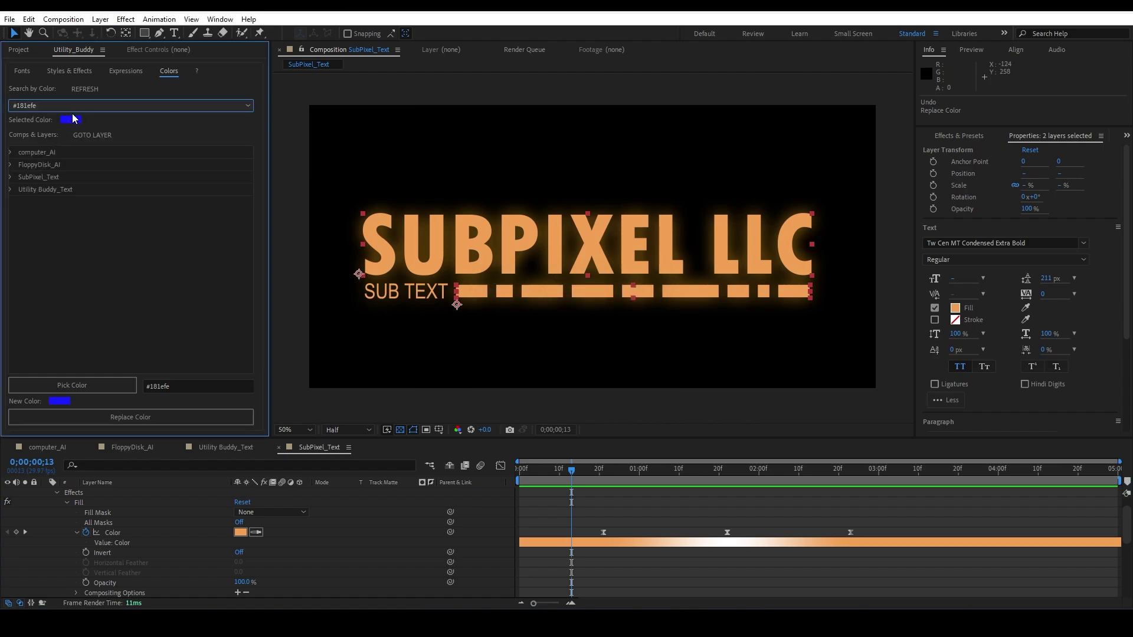
click(95, 104)
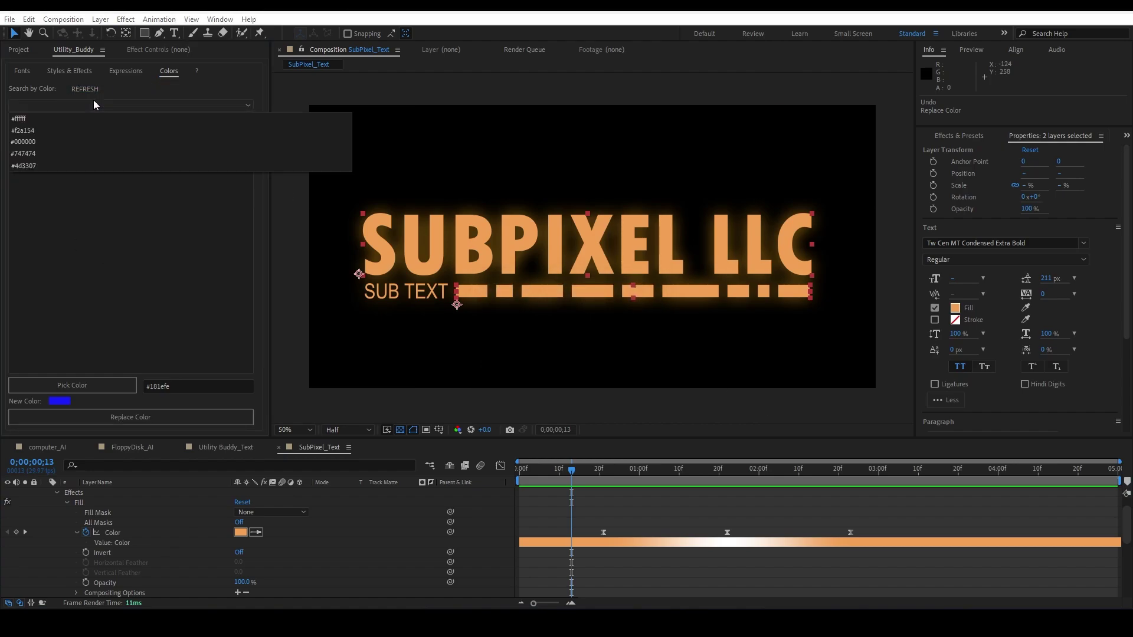
click(55, 136)
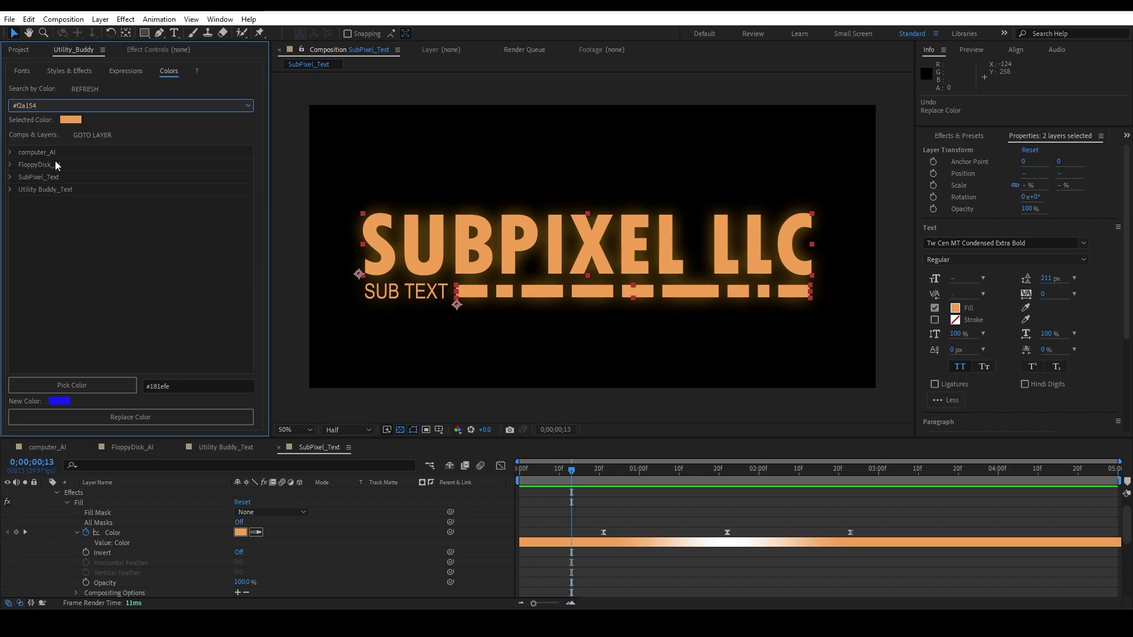
click(101, 417)
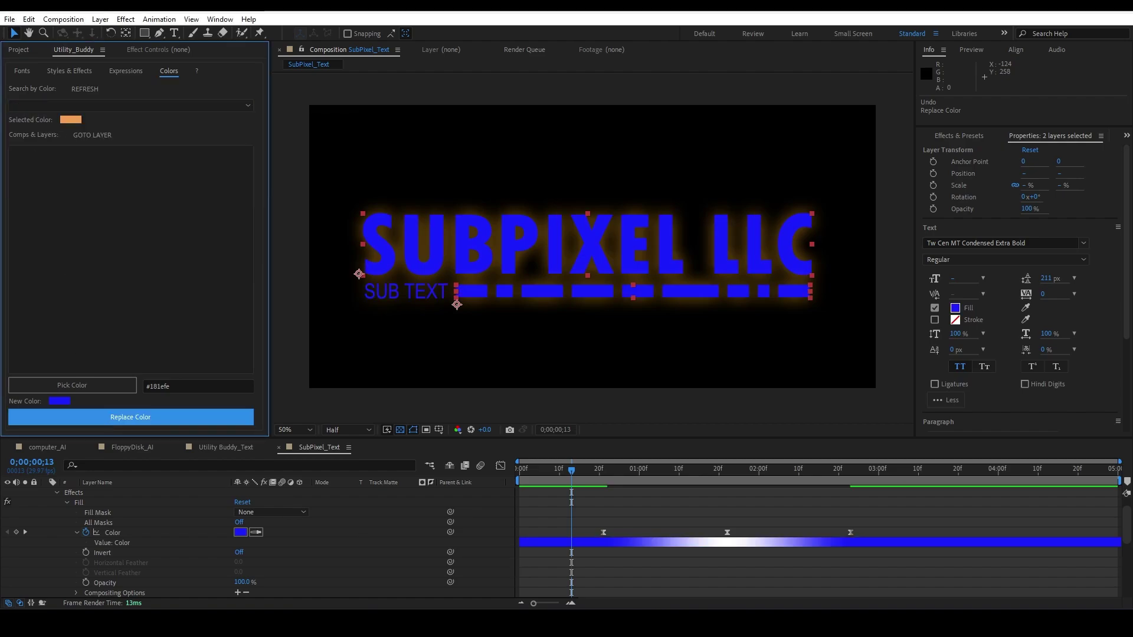
drag(583, 472, 551, 500)
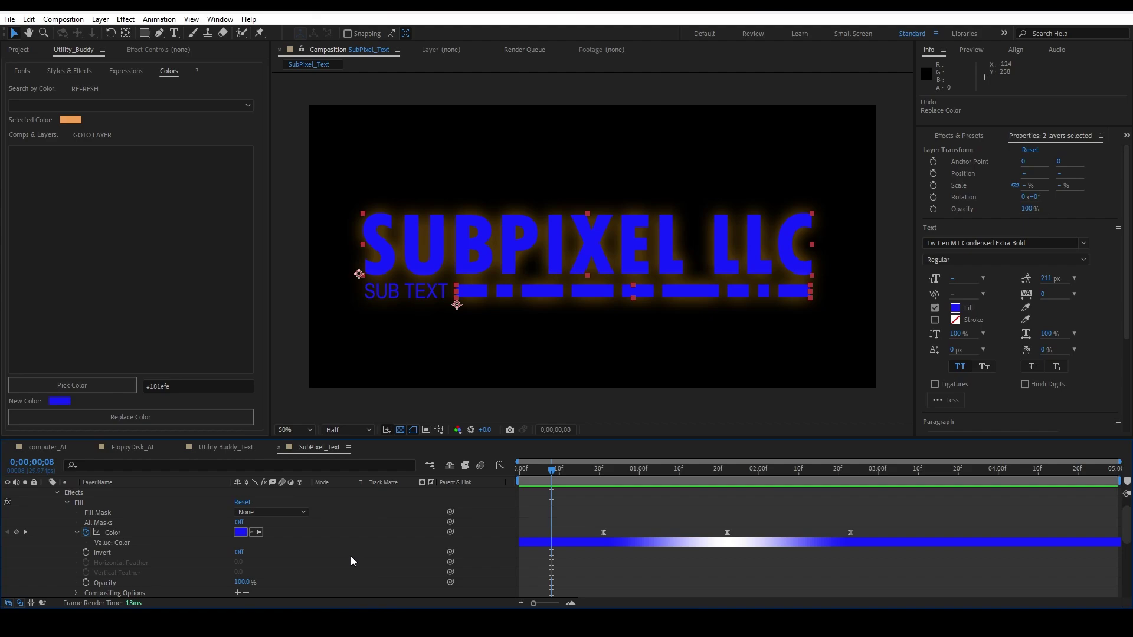
click(187, 382)
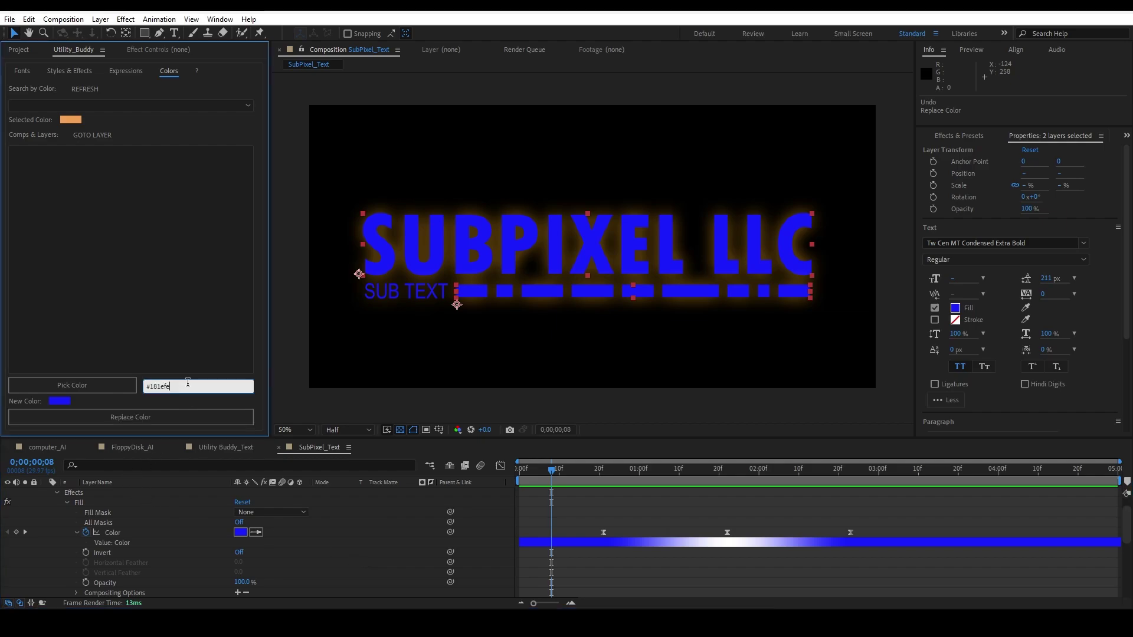
click(69, 386)
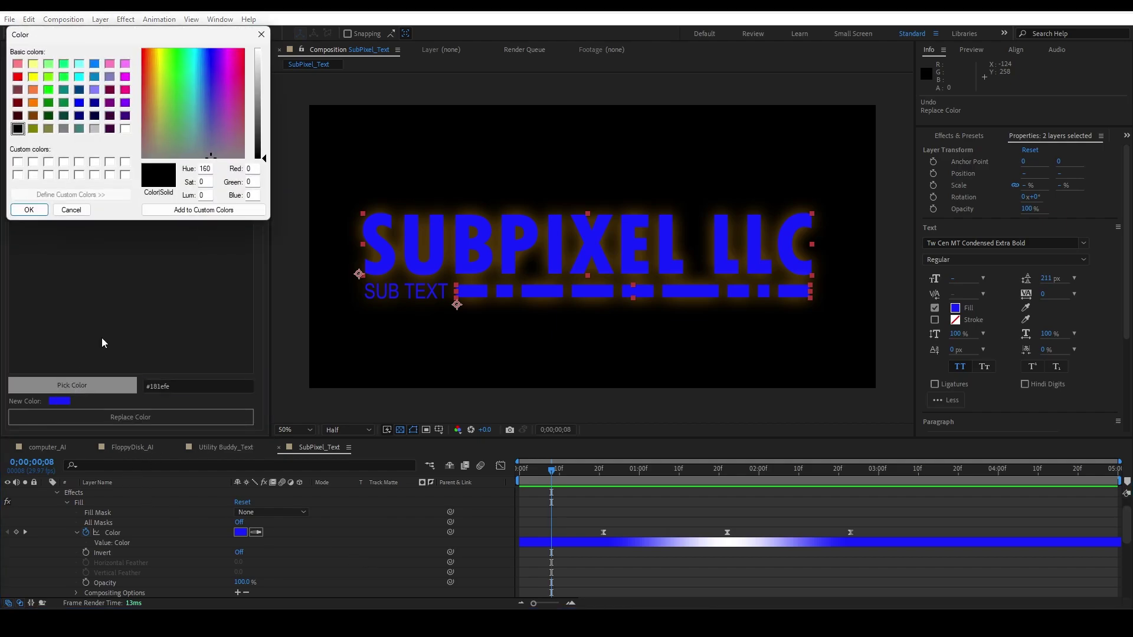
click(262, 34)
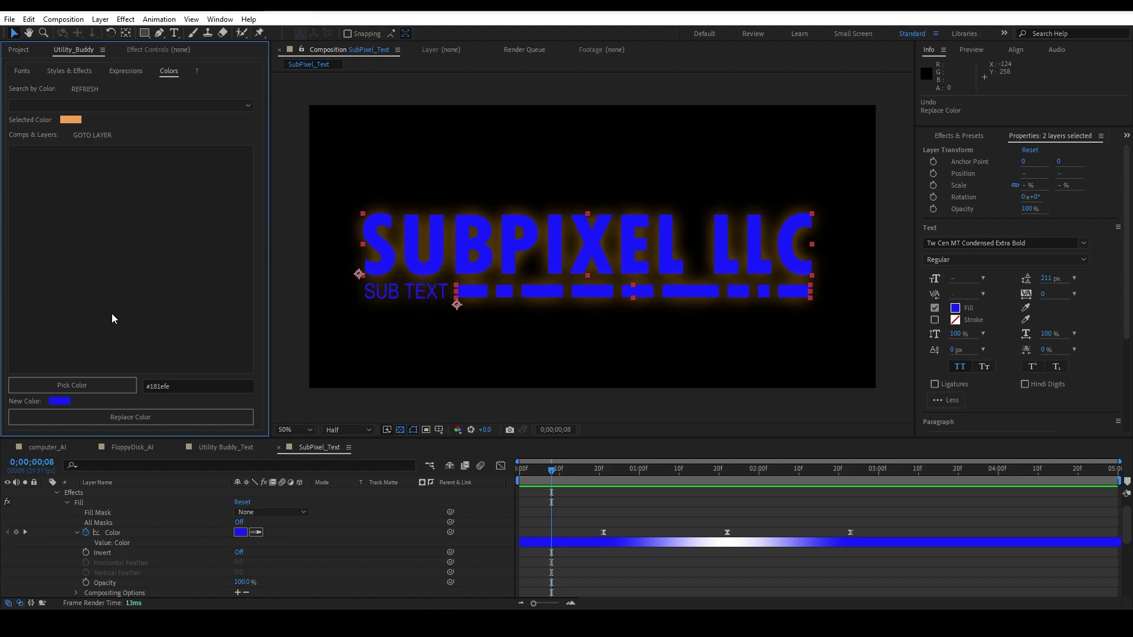
Step: View Utility Buddy's about page showing version 1.1, checking Help & License and closing it
click(198, 71)
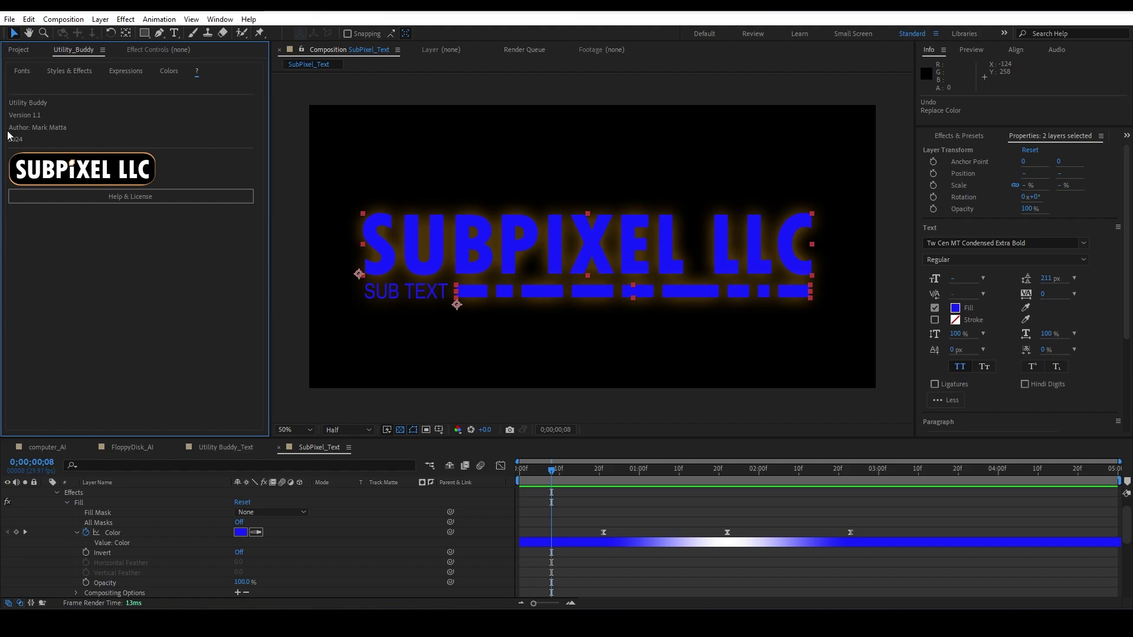
click(122, 198)
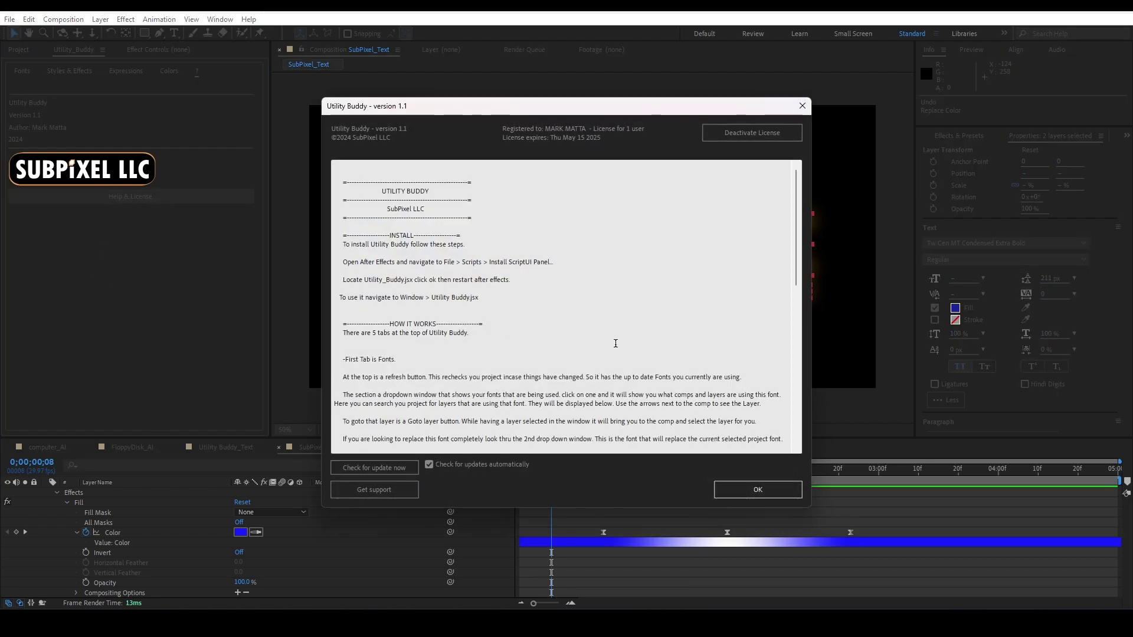
click(801, 106)
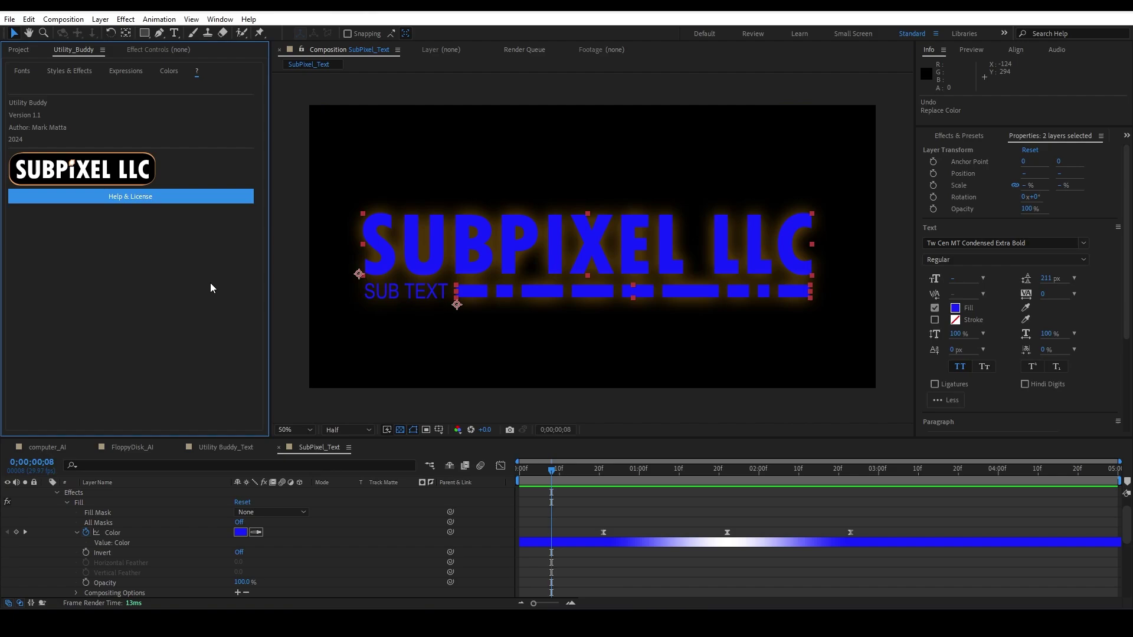
Step: Undo the blue replacement so SubPixel_Text's title and Fill keyframes return to orange
click(437, 539)
key(space)
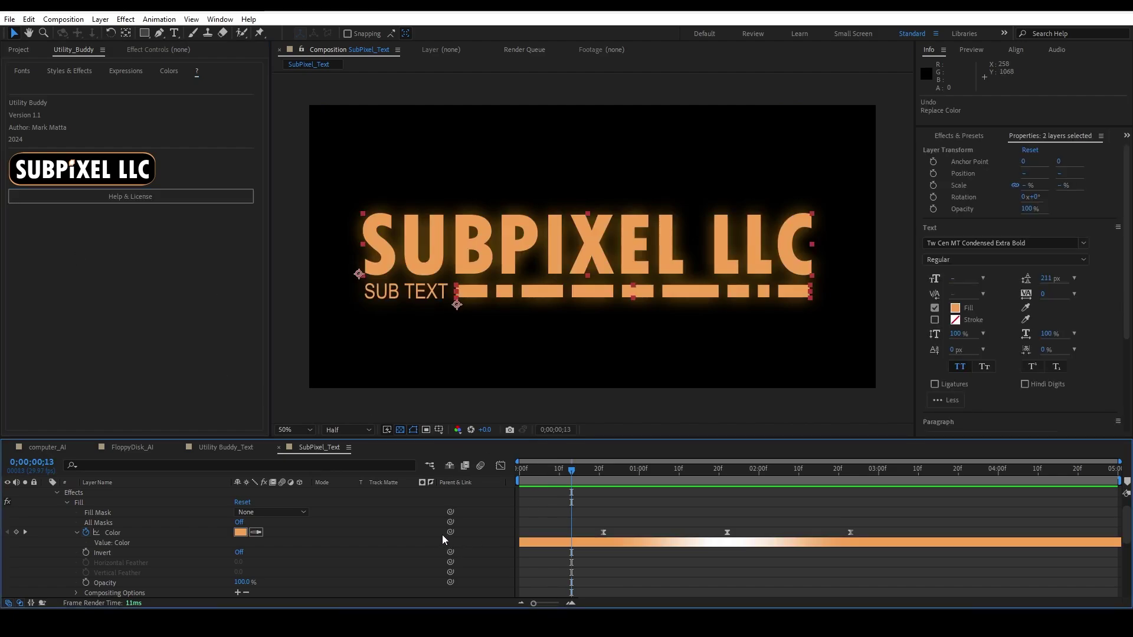